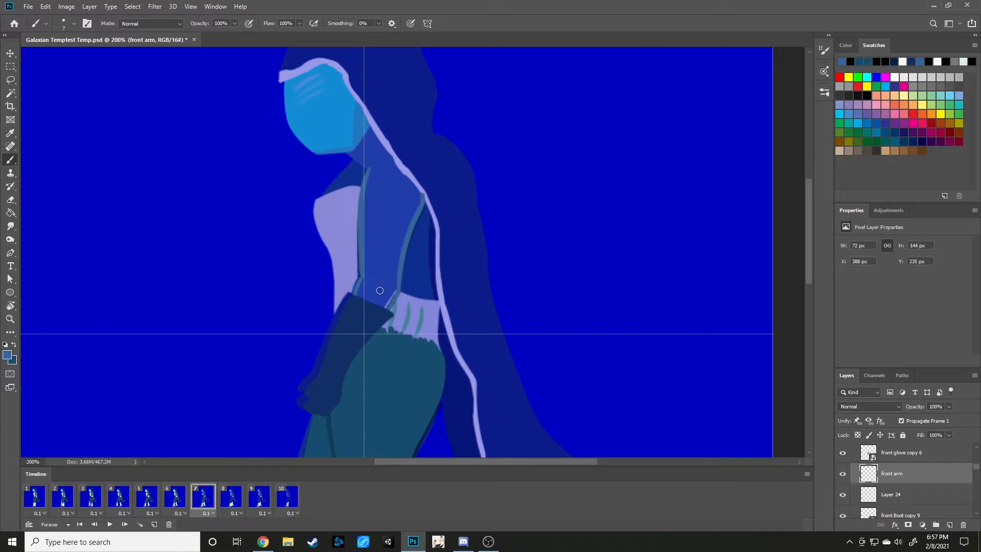
# Paint the inside of the front arm in frame 7 solid medium blue on the front arm layer.
pyautogui.moveTo(391, 289)
pyautogui.mouseDown()
pyautogui.moveTo(373, 307)
pyautogui.moveTo(379, 278)
pyautogui.moveTo(357, 294)
pyautogui.moveTo(370, 266)
pyautogui.moveTo(365, 235)
pyautogui.moveTo(370, 282)
pyautogui.moveTo(378, 250)
pyautogui.moveTo(387, 290)
pyautogui.moveTo(408, 221)
pyautogui.moveTo(380, 256)
pyautogui.moveTo(365, 206)
pyautogui.moveTo(379, 180)
pyautogui.moveTo(379, 207)
pyautogui.moveTo(392, 178)
pyautogui.moveTo(396, 205)
pyautogui.moveTo(409, 182)
pyautogui.moveTo(414, 208)
pyautogui.moveTo(419, 192)
pyautogui.moveTo(389, 166)
pyautogui.mouseUp()
pyautogui.hotkey('ctrl', '-')
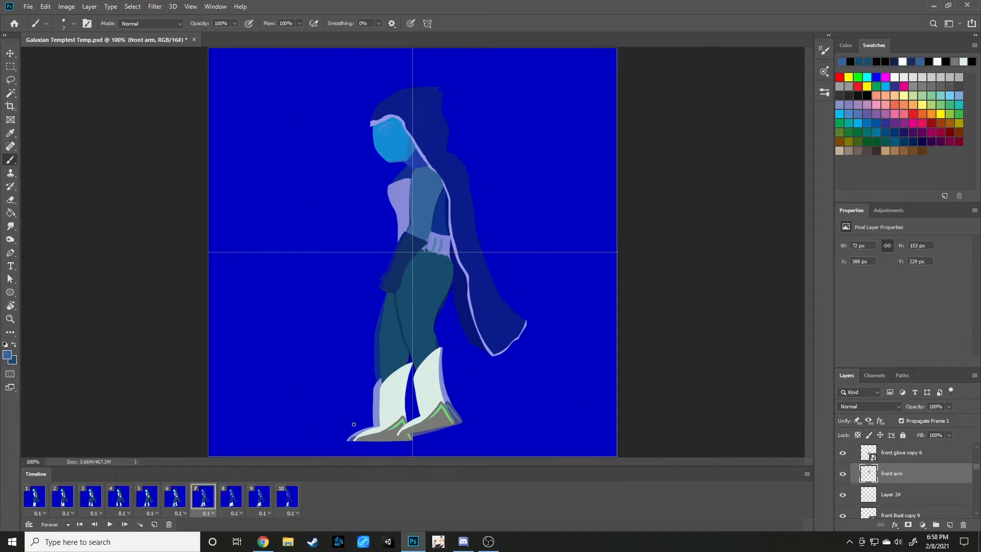
# Flip between frames 5, 6 and 7 to compare the front arm across the whole figure.
pyautogui.click(175, 497)
pyautogui.click(154, 500)
pyautogui.click(173, 500)
pyautogui.click(195, 501)
pyautogui.click(176, 503)
pyautogui.click(203, 503)
pyautogui.click(177, 504)
pyautogui.click(205, 504)
# Examine the front arm's outline up close in frame 7 against frames 6 and 8.
pyautogui.hotkey('ctrl', '+')
pyautogui.scroll(2, 401, 345)
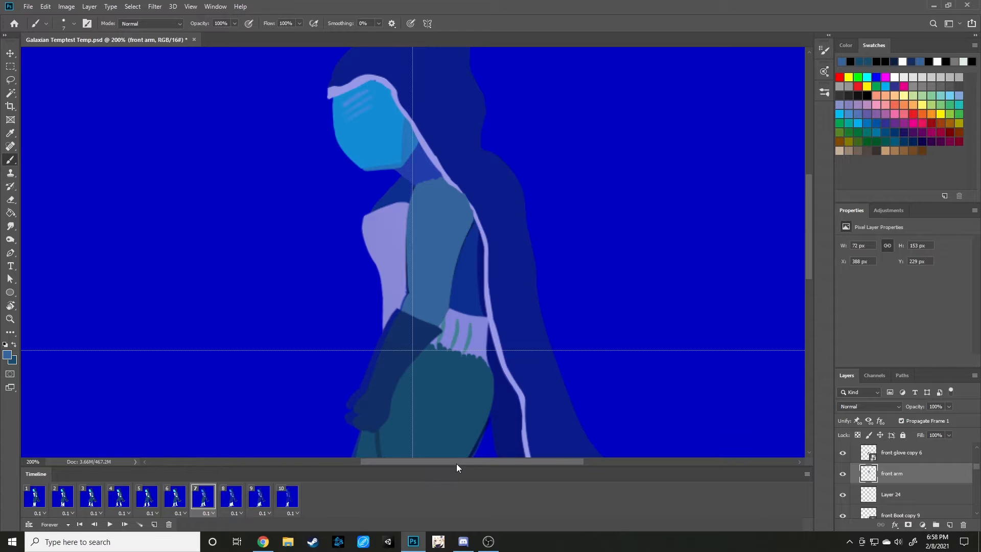
pyautogui.click(180, 497)
pyautogui.keyDown('ctrl'); pyautogui.click(439, 253); pyautogui.keyUp('ctrl')
pyautogui.press('i')
pyautogui.click(29, 499)
pyautogui.click(227, 501)
pyautogui.click(203, 496)
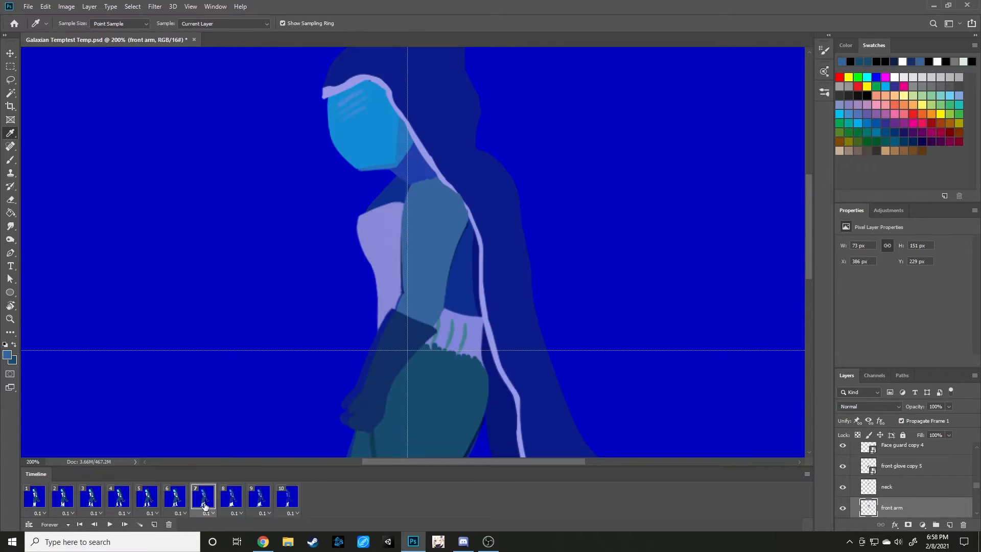
pyautogui.click(235, 504)
pyautogui.click(204, 499)
pyautogui.click(174, 503)
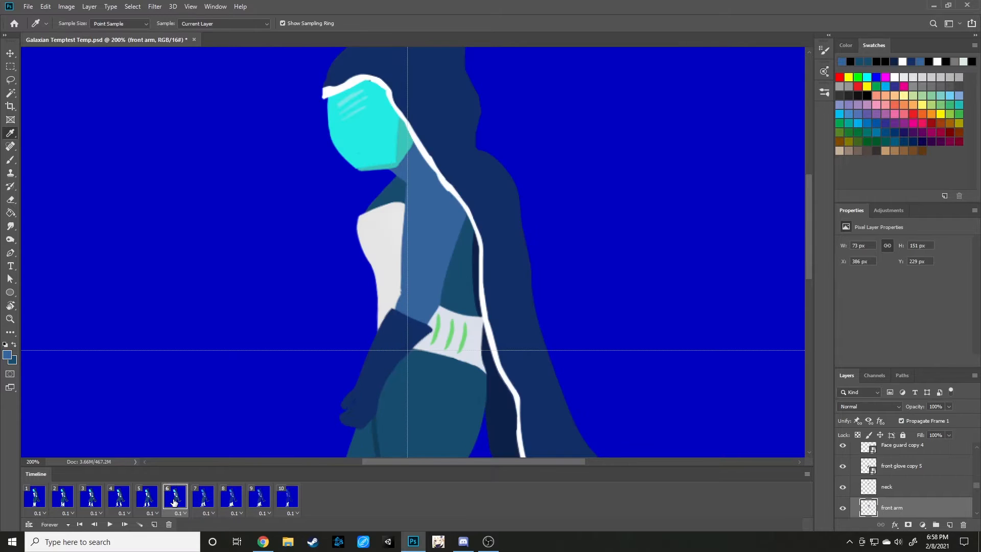
pyautogui.click(200, 504)
pyautogui.click(189, 503)
pyautogui.click(201, 505)
pyautogui.click(184, 506)
pyautogui.click(206, 506)
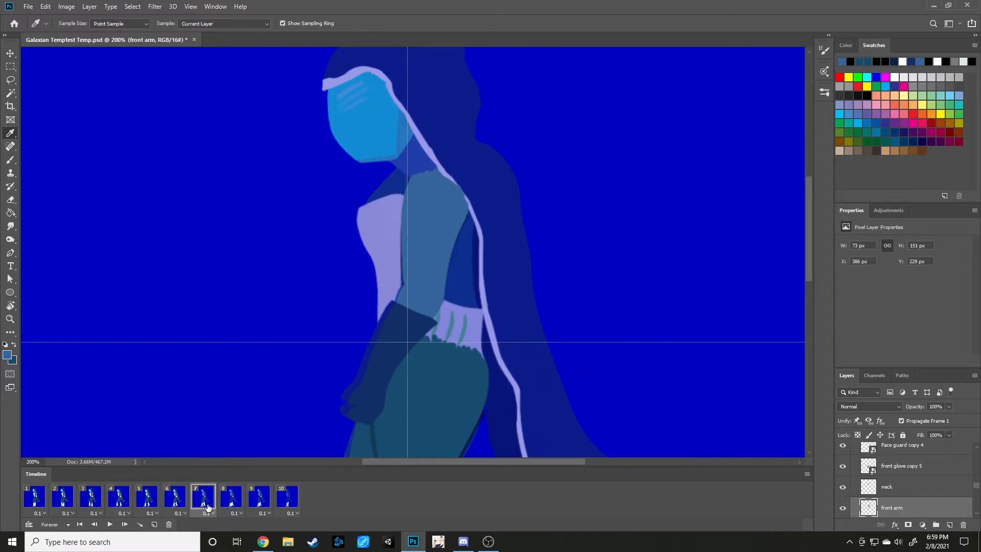
pyautogui.click(183, 506)
pyautogui.click(221, 507)
pyautogui.click(211, 505)
# Try to thin the front edge of the front arm in frame 7 with the Eraser.
pyautogui.press('b')
pyautogui.press('e')
pyautogui.moveTo(395, 268)
pyautogui.mouseDown()
pyautogui.moveTo(395, 294)
pyautogui.moveTo(400, 284)
pyautogui.mouseUp()
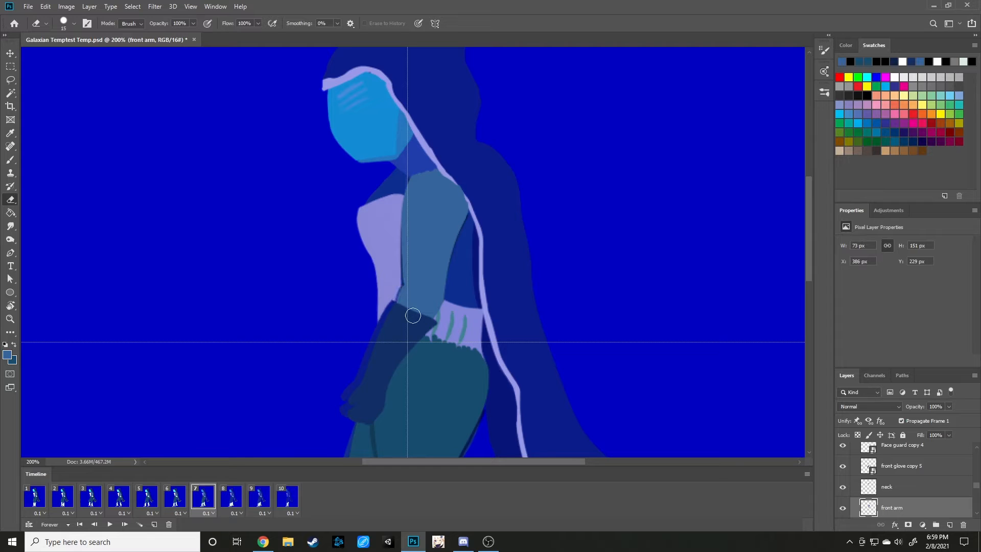
pyautogui.press('v')
pyautogui.press('b')
pyautogui.press('e')
pyautogui.moveTo(395, 300)
pyautogui.mouseDown()
pyautogui.moveTo(403, 217)
pyautogui.moveTo(423, 155)
pyautogui.mouseUp()
pyautogui.press('b')
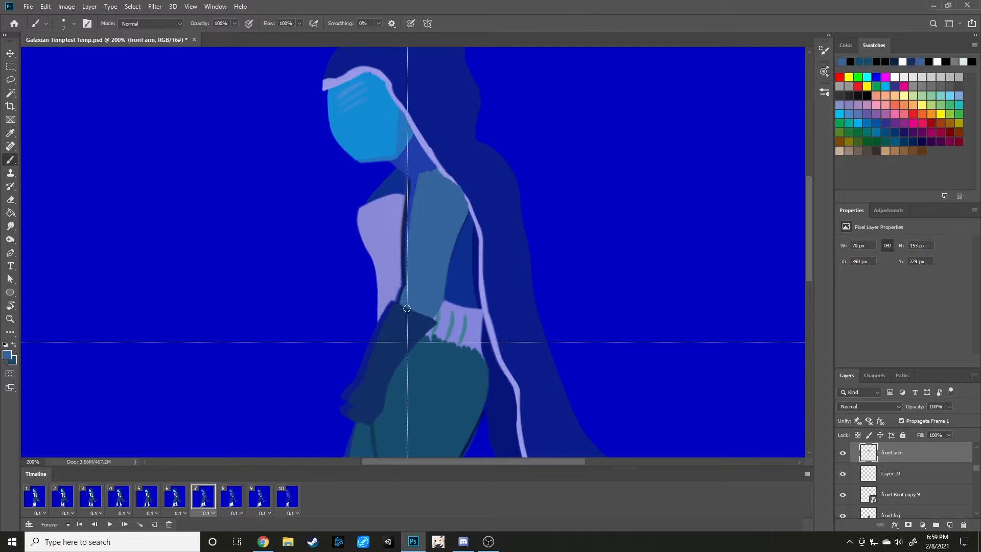
pyautogui.hotkey('ctrl', 'z')
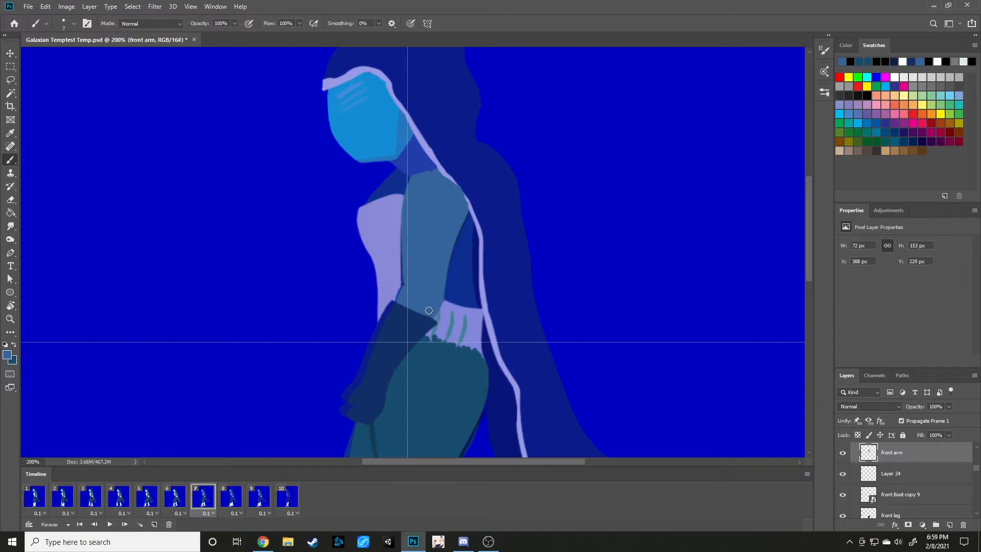
pyautogui.click(171, 492)
pyautogui.click(202, 496)
# Compare the boot positions in frame 5 with frames 2, 3 and 4.
pyautogui.scroll(2, 470, 344)
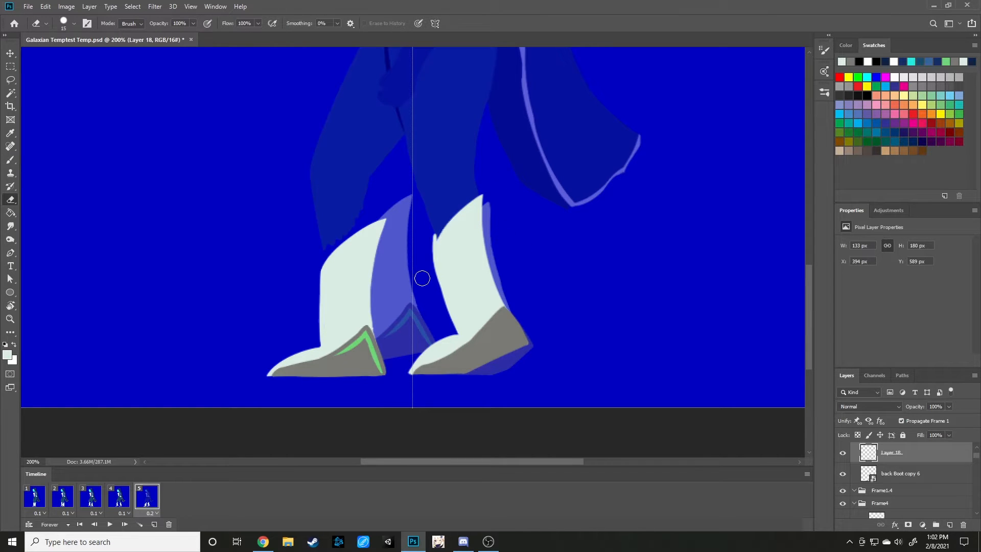
pyautogui.hotkey('ctrl', '-')
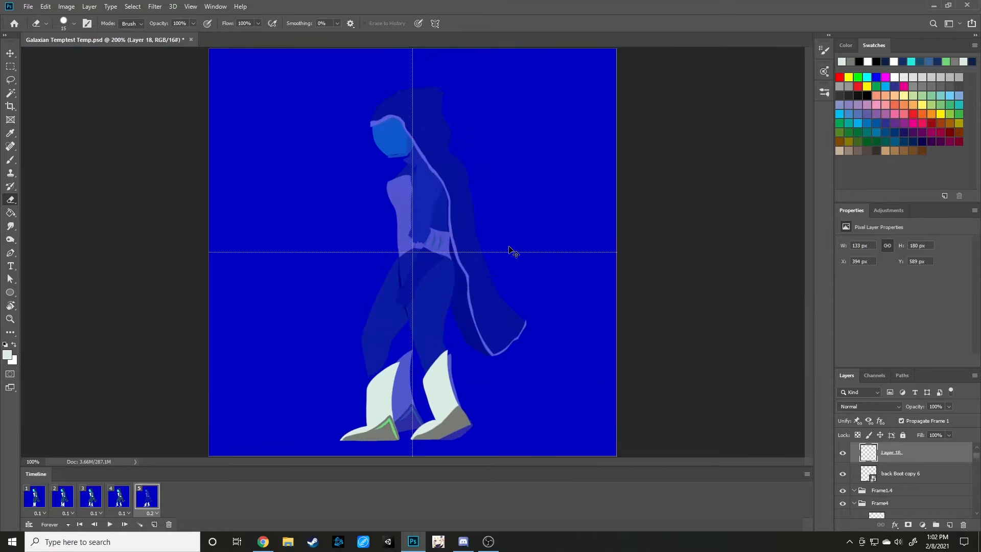
pyautogui.hotkey('ctrl', '-')
pyautogui.click(114, 501)
pyautogui.click(89, 503)
pyautogui.click(65, 503)
pyautogui.click(89, 504)
pyautogui.click(116, 504)
pyautogui.click(140, 505)
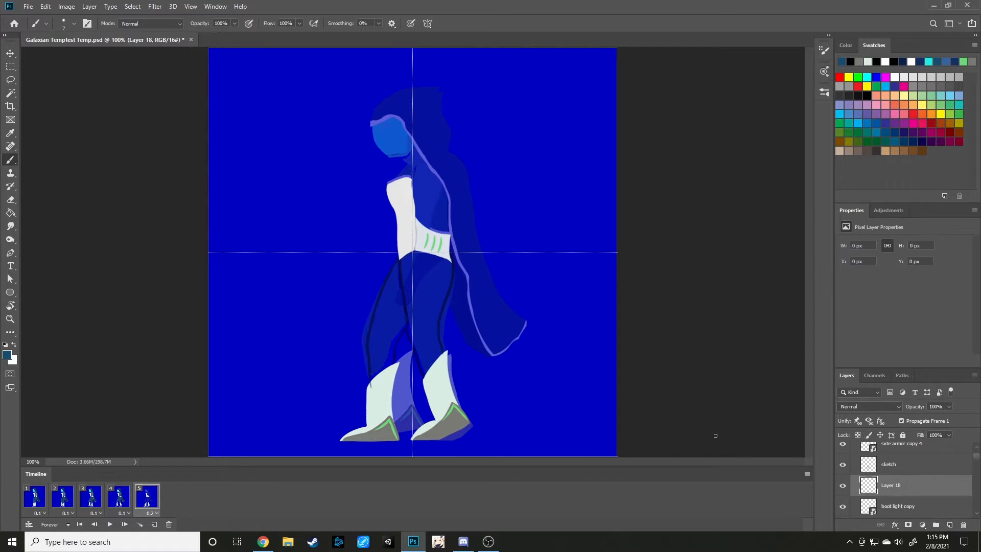
# Move Layer 18 above the sketch layer and brush a dark teal outline along the back edge of frame 5's front leg.
pyautogui.moveTo(908, 490); pyautogui.dragTo(905, 465)
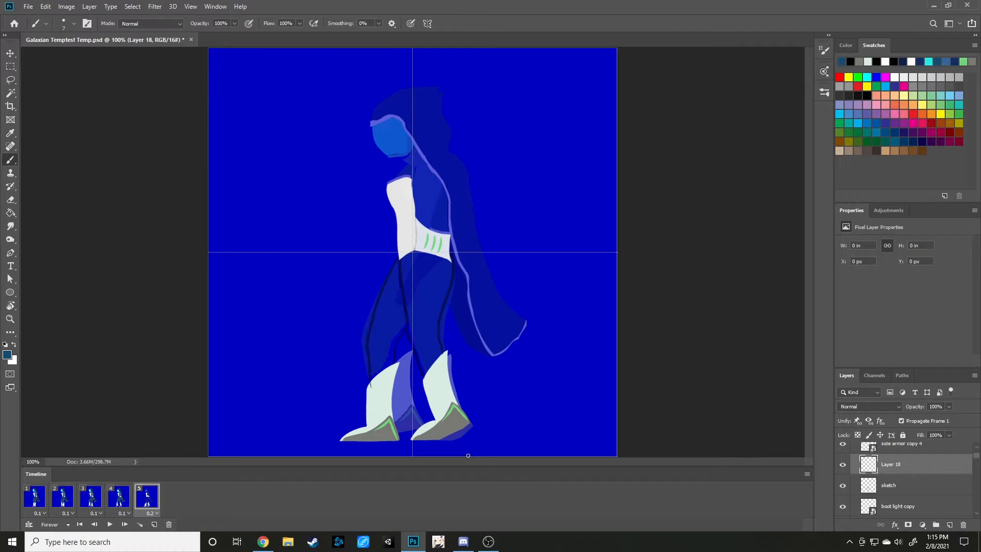
pyautogui.hotkey('ctrl', '+')
pyautogui.scroll(-2, 515, 402)
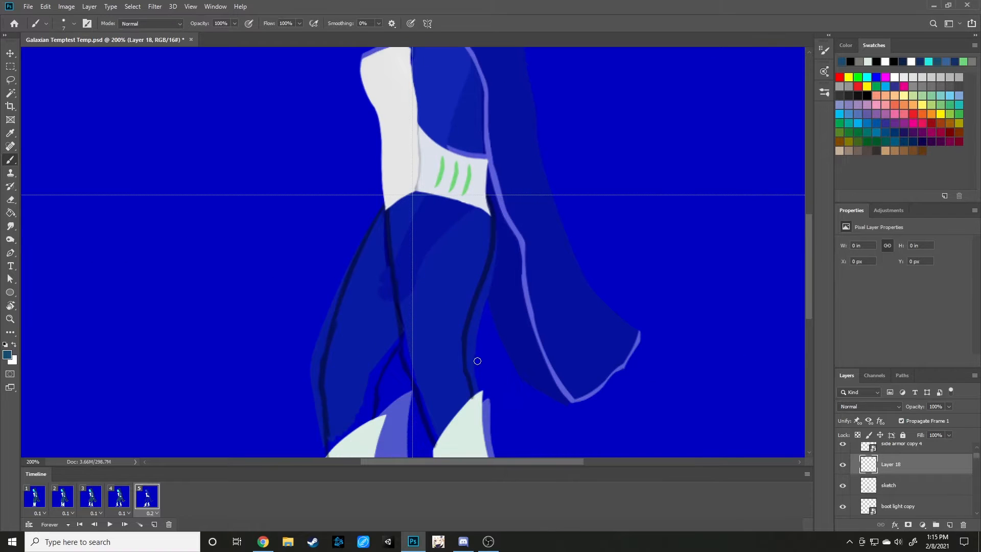
pyautogui.moveTo(473, 399)
pyautogui.mouseDown()
pyautogui.moveTo(470, 354)
pyautogui.moveTo(466, 365)
pyautogui.moveTo(480, 335)
pyautogui.moveTo(465, 358)
pyautogui.moveTo(487, 194)
pyautogui.mouseUp()
pyautogui.hotkey('ctrl', 'z')
pyautogui.hotkey('ctrl', 'z')
pyautogui.moveTo(466, 363); pyautogui.dragTo(488, 197)
pyautogui.hotkey('ctrl', 'z')
pyautogui.hotkey('ctrl', 'z')
pyautogui.moveTo(474, 396)
pyautogui.mouseDown()
pyautogui.moveTo(463, 339)
pyautogui.moveTo(464, 367)
pyautogui.moveTo(488, 191)
pyautogui.mouseUp()
pyautogui.hotkey('ctrl', 'z')
pyautogui.moveTo(467, 366); pyautogui.dragTo(489, 194)
pyautogui.hotkey('ctrl', 'z')
pyautogui.moveTo(463, 364); pyautogui.dragTo(486, 209)
pyautogui.hotkey('ctrl', 'z')
pyautogui.moveTo(463, 365); pyautogui.dragTo(486, 211)
pyautogui.hotkey('ctrl', 'z')
pyautogui.moveTo(462, 364); pyautogui.dragTo(487, 210)
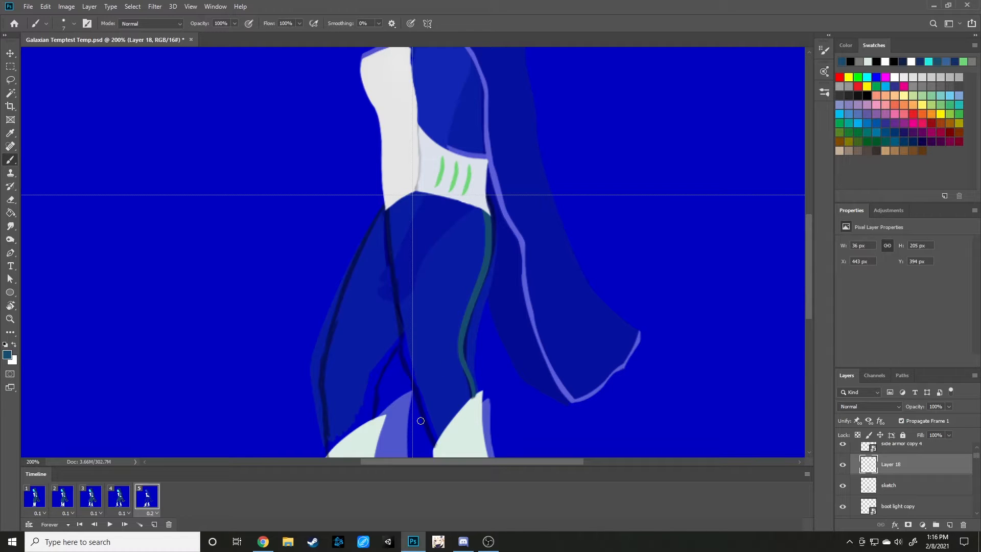
# Brush the dark teal outline along the front edge of the front leg, from the boot up to the waist.
pyautogui.scroll(-3, 421, 420)
pyautogui.hotkey('ctrl', 'z')
pyautogui.moveTo(437, 380)
pyautogui.mouseDown()
pyautogui.moveTo(410, 313)
pyautogui.moveTo(419, 329)
pyautogui.moveTo(412, 317)
pyautogui.moveTo(400, 333)
pyautogui.moveTo(421, 328)
pyautogui.moveTo(390, 254)
pyautogui.moveTo(402, 265)
pyautogui.moveTo(387, 125)
pyautogui.mouseUp()
pyautogui.hotkey('ctrl', 'z')
pyautogui.hotkey('ctrl', 'z')
pyautogui.moveTo(402, 263); pyautogui.dragTo(386, 123)
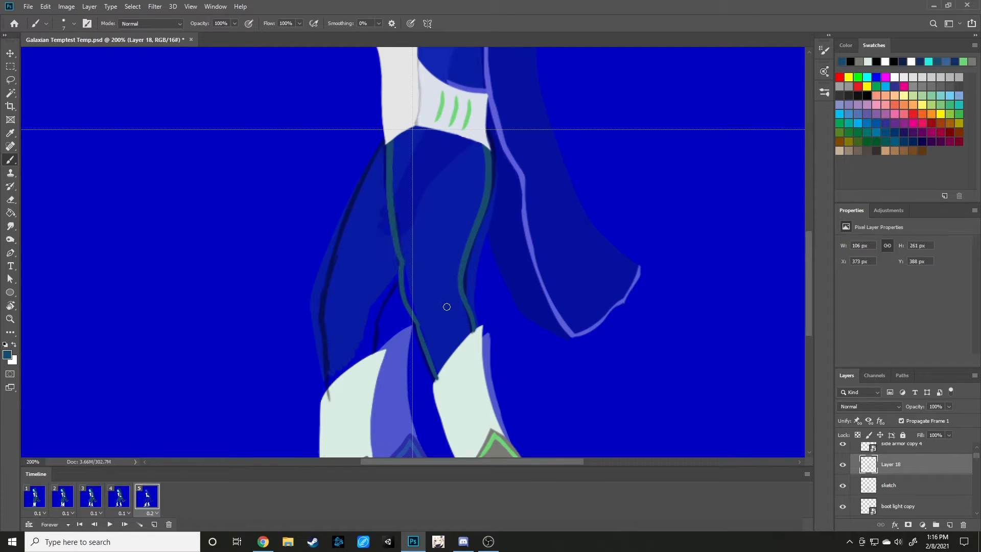
pyautogui.hotkey('ctrl', 'z')
pyautogui.hotkey('ctrl', 'z')
pyautogui.moveTo(401, 263); pyautogui.dragTo(386, 118)
pyautogui.hotkey('ctrl', 'z')
# Try to trim the outer side of the front leg's front outline with the Eraser.
pyautogui.press('e')
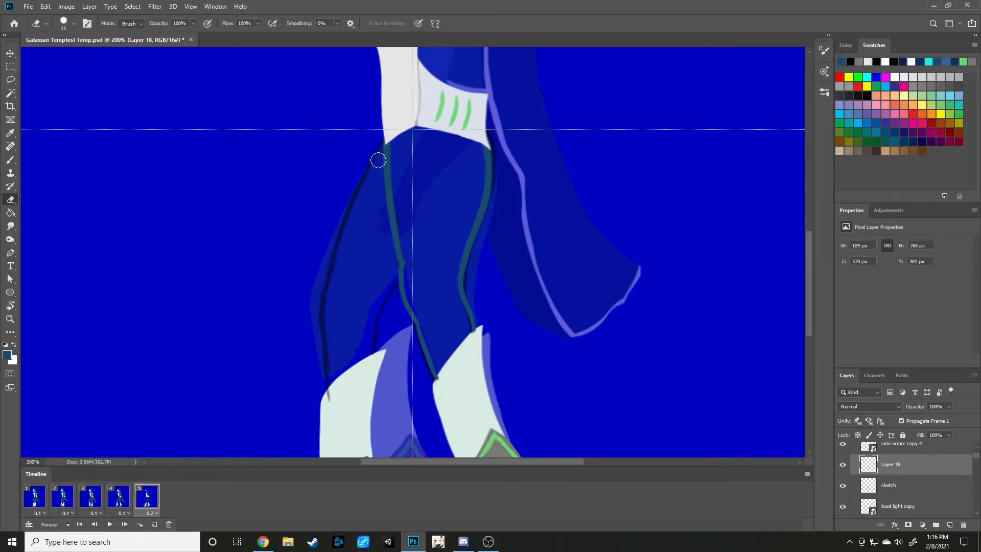
pyautogui.moveTo(379, 169)
pyautogui.mouseDown()
pyautogui.moveTo(392, 323)
pyautogui.moveTo(386, 315)
pyautogui.mouseUp()
pyautogui.hotkey('ctrl', 'z')
pyautogui.hotkey('ctrl', 'z')
# Fill the front leg solid dark teal between its outlines, from the belt down to the boot top.
pyautogui.press('b')
pyautogui.moveTo(411, 284)
pyautogui.mouseDown()
pyautogui.moveTo(394, 126)
pyautogui.moveTo(411, 166)
pyautogui.moveTo(432, 153)
pyautogui.moveTo(472, 161)
pyautogui.moveTo(481, 197)
pyautogui.mouseUp()
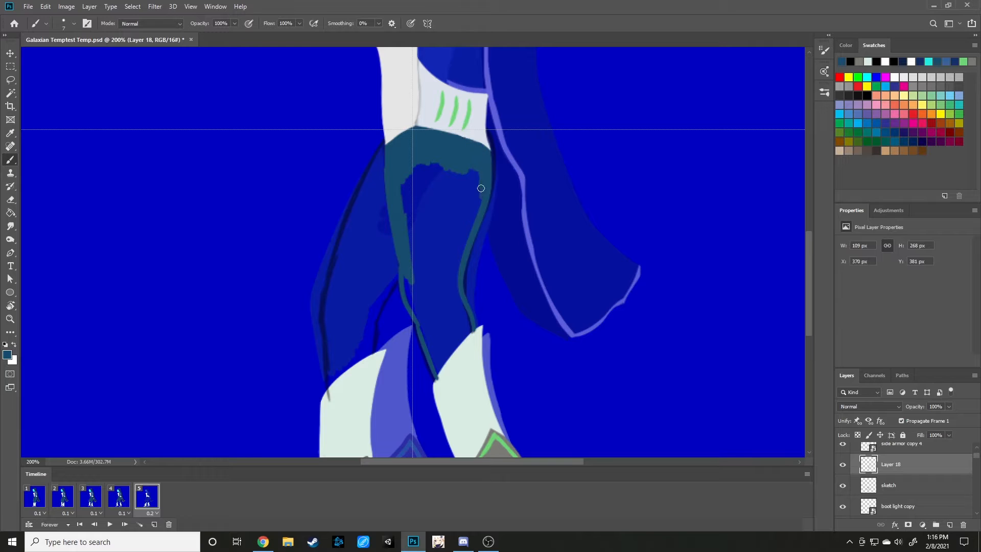
pyautogui.moveTo(472, 161)
pyautogui.mouseDown()
pyautogui.moveTo(455, 216)
pyautogui.moveTo(449, 157)
pyautogui.moveTo(420, 222)
pyautogui.moveTo(418, 160)
pyautogui.moveTo(403, 177)
pyautogui.moveTo(408, 239)
pyautogui.moveTo(398, 224)
pyautogui.moveTo(416, 234)
pyautogui.moveTo(424, 210)
pyautogui.moveTo(437, 209)
pyautogui.moveTo(439, 261)
pyautogui.moveTo(474, 198)
pyautogui.moveTo(480, 208)
pyautogui.moveTo(439, 262)
pyautogui.moveTo(470, 218)
pyautogui.moveTo(445, 286)
pyautogui.moveTo(428, 259)
pyautogui.moveTo(417, 272)
pyautogui.moveTo(428, 324)
pyautogui.moveTo(403, 281)
pyautogui.moveTo(426, 306)
pyautogui.moveTo(433, 256)
pyautogui.moveTo(444, 256)
pyautogui.moveTo(469, 325)
pyautogui.moveTo(457, 312)
pyautogui.moveTo(434, 356)
pyautogui.mouseUp()
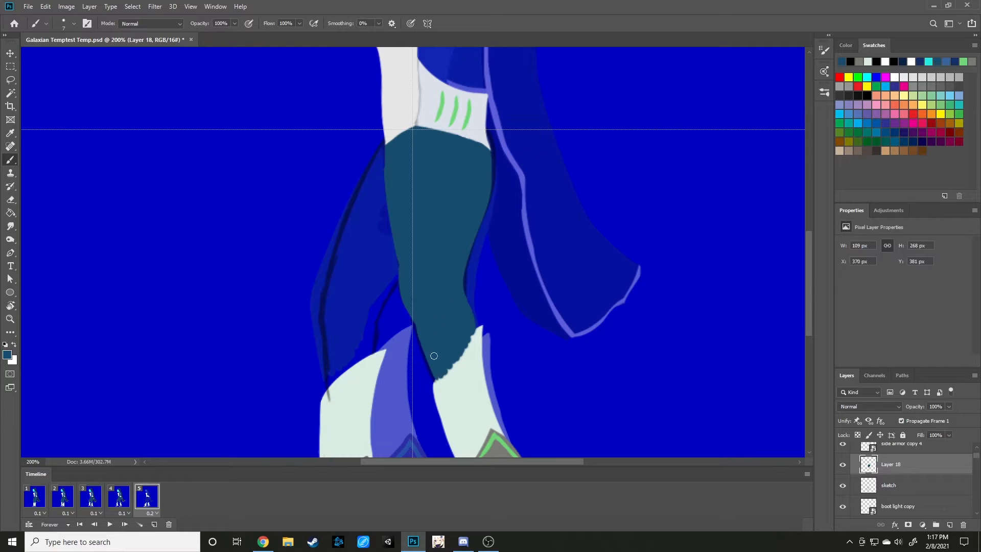
# Move Layer 18 below the front boot layer and hide the sketch layer.
pyautogui.scroll(-2, 902, 496)
pyautogui.scroll(1, 902, 486)
pyautogui.moveTo(900, 456)
pyautogui.mouseDown()
pyautogui.moveTo(899, 503)
pyautogui.moveTo(898, 473)
pyautogui.moveTo(892, 497)
pyautogui.mouseUp()
pyautogui.scroll(-1, 951, 498)
pyautogui.scroll(1, 607, 357)
pyautogui.scroll(1, 606, 356)
pyautogui.scroll(3, 905, 485)
pyautogui.click(843, 464)
# Compare the painted front leg in frame 5 up close with frames 3 and 4.
pyautogui.click(118, 502)
pyautogui.click(96, 505)
pyautogui.click(126, 502)
pyautogui.click(143, 502)
pyautogui.click(122, 498)
pyautogui.click(138, 503)
pyautogui.click(124, 501)
pyautogui.click(149, 503)
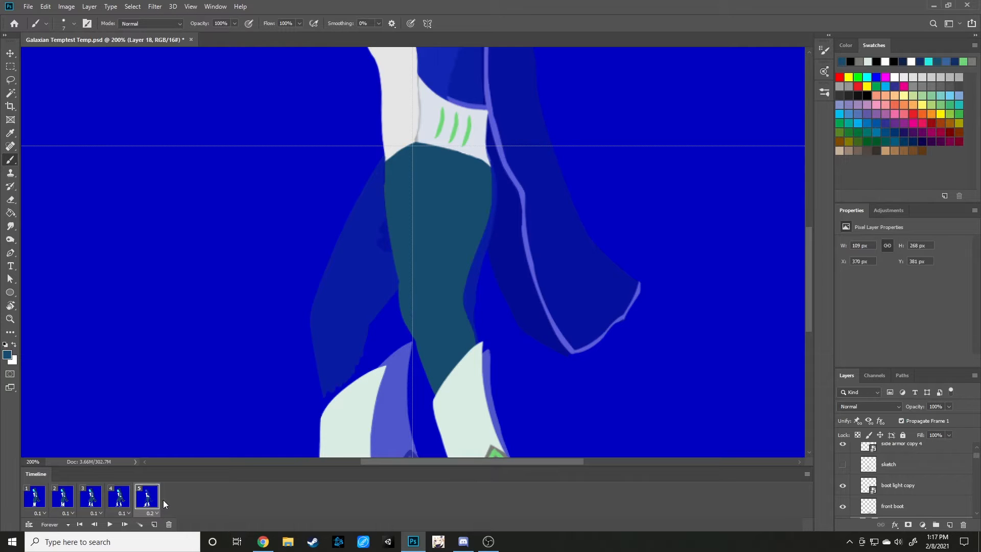
# Flip repeatedly through frames 3, 4 and 5 at full-figure view to check the walking motion.
pyautogui.hotkey('ctrl', '-')
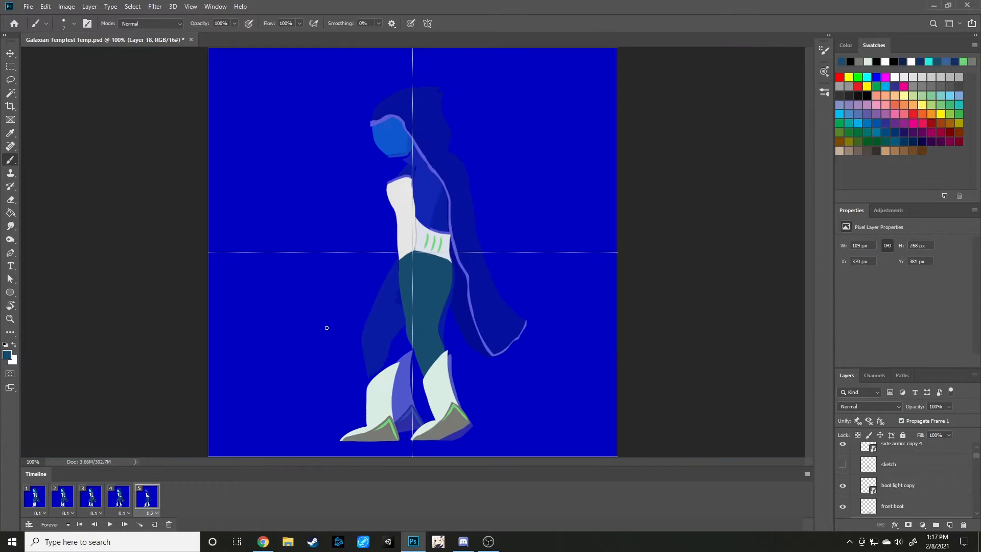
pyautogui.click(121, 493)
pyautogui.click(101, 502)
pyautogui.click(131, 500)
pyautogui.click(145, 501)
pyautogui.click(124, 505)
pyautogui.click(90, 506)
pyautogui.click(118, 504)
pyautogui.click(147, 503)
pyautogui.click(124, 504)
pyautogui.click(100, 507)
pyautogui.click(121, 506)
pyautogui.click(138, 503)
pyautogui.click(128, 500)
pyautogui.click(152, 505)
pyautogui.click(121, 503)
pyautogui.click(139, 502)
pyautogui.click(105, 504)
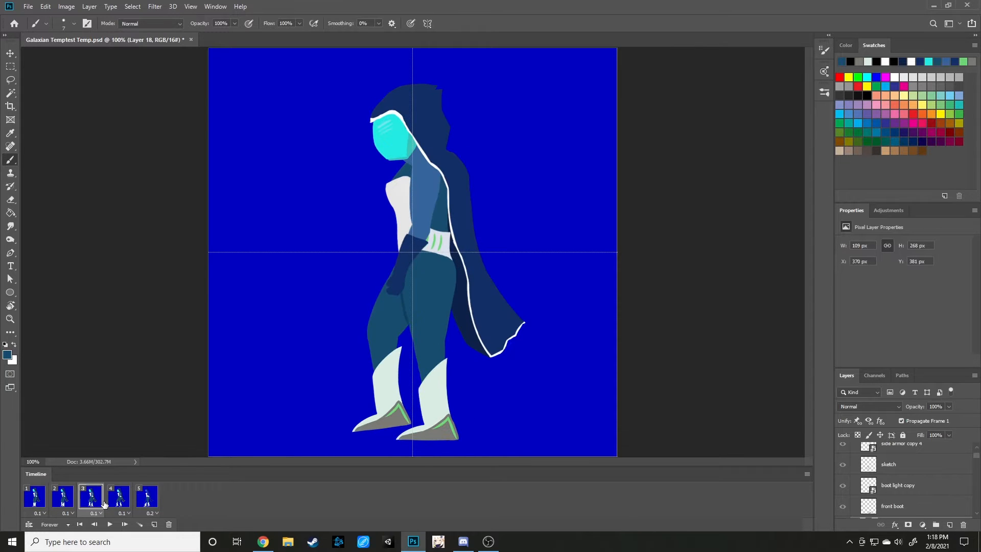
pyautogui.click(121, 505)
pyautogui.click(145, 504)
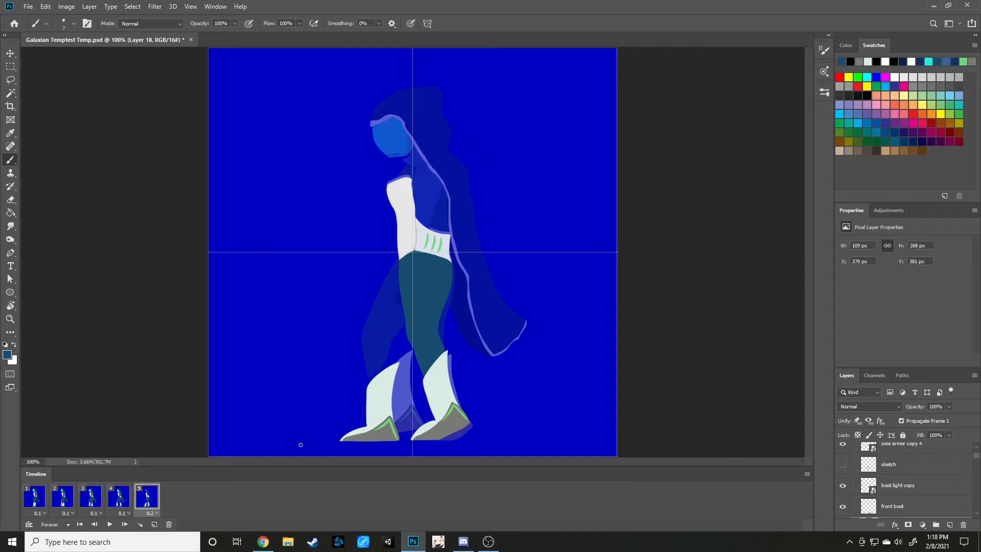
pyautogui.click(122, 503)
pyautogui.click(148, 504)
pyautogui.click(120, 501)
pyautogui.click(93, 503)
pyautogui.click(123, 499)
pyautogui.click(94, 502)
pyautogui.click(119, 503)
pyautogui.click(145, 502)
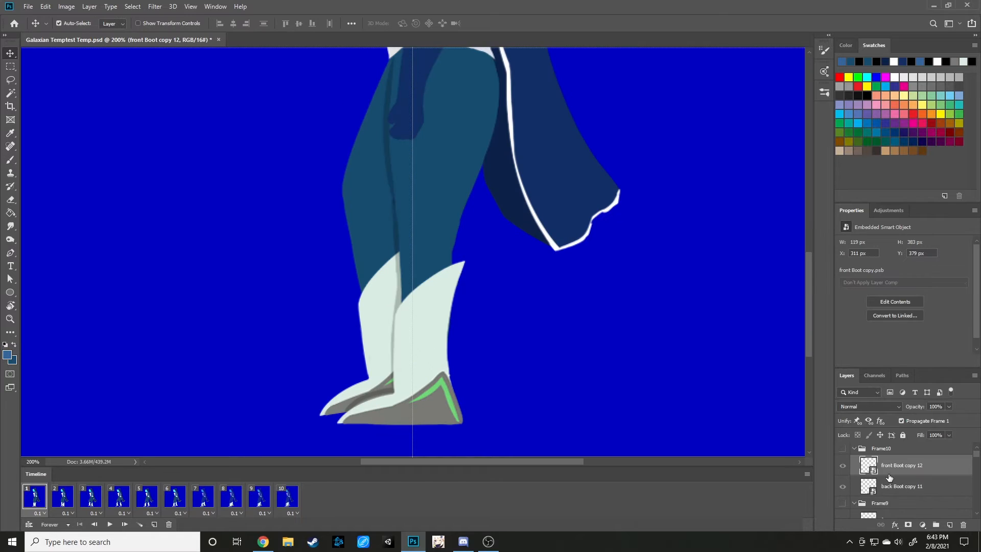
# In frame 10, show the Frame1 group as a reference and hide the Frame6 group.
pyautogui.scroll(-10, 889, 478)
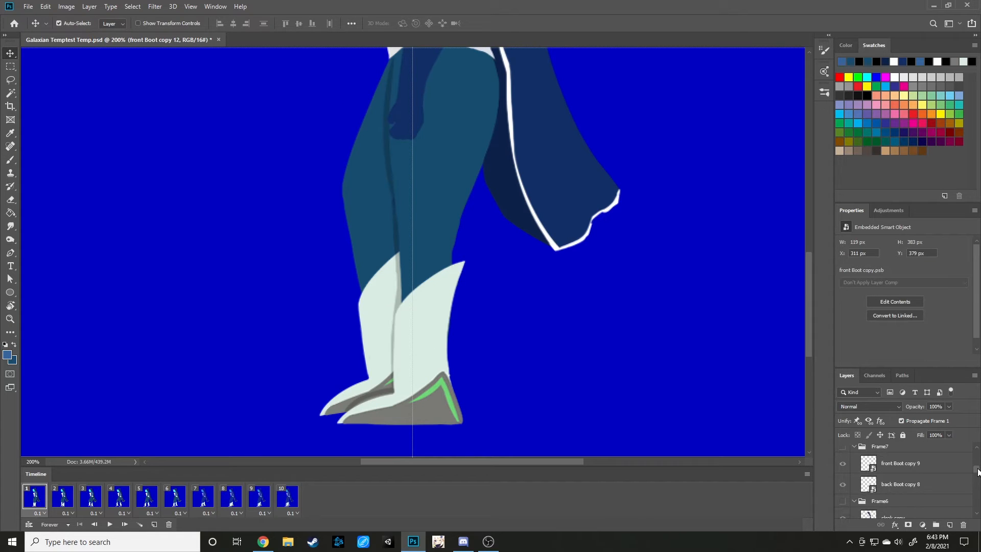
pyautogui.click(287, 497)
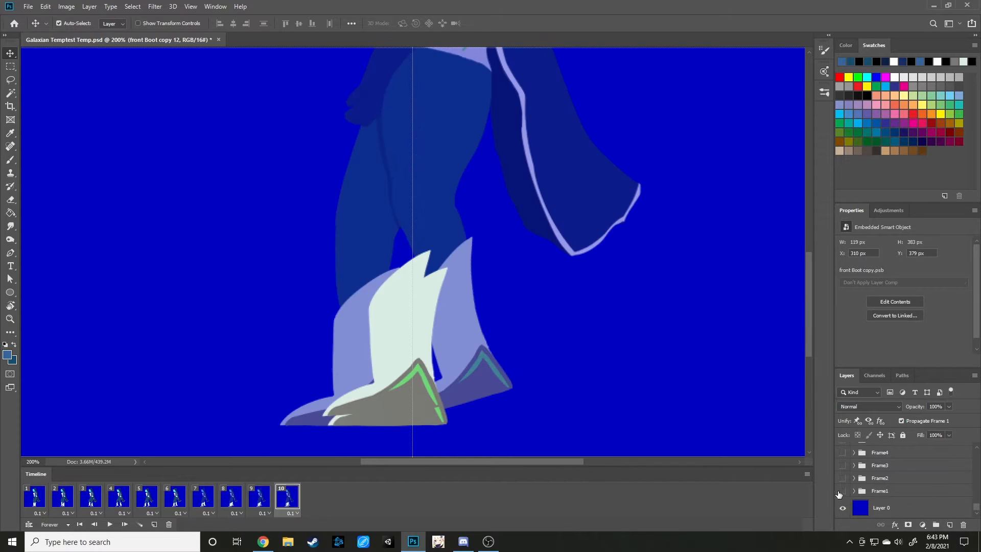
pyautogui.scroll(3, 860, 470)
pyautogui.scroll(8, 860, 471)
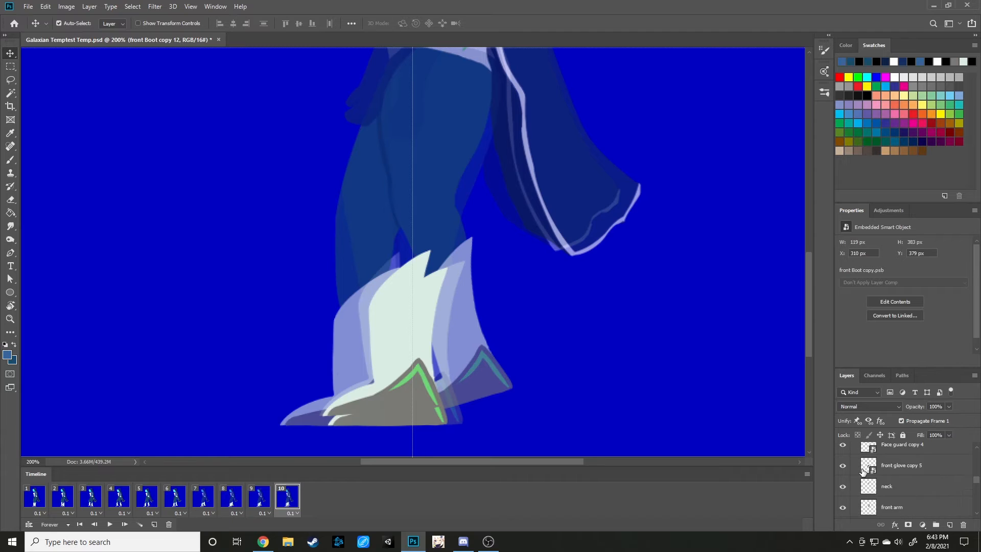
pyautogui.click(843, 488)
pyautogui.scroll(1, 434, 380)
pyautogui.scroll(-1, 434, 380)
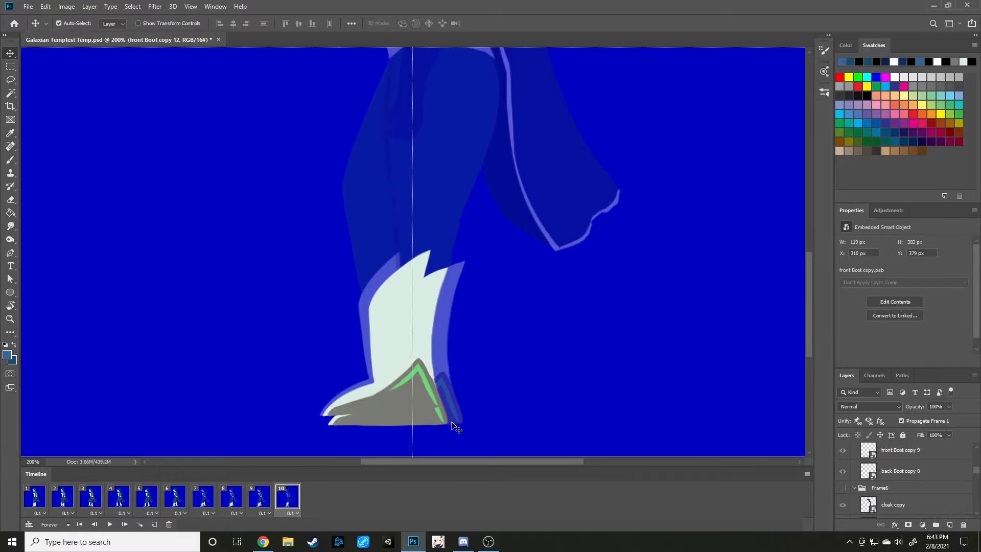
# Compare the boot positions in frame 10 with frames 1 and 9.
pyautogui.click(25, 500)
pyautogui.click(287, 501)
pyautogui.click(35, 499)
pyautogui.click(288, 497)
pyautogui.click(261, 504)
pyautogui.click(280, 503)
pyautogui.click(262, 504)
pyautogui.click(296, 503)
pyautogui.click(265, 503)
pyautogui.click(294, 504)
# Reposition the front boot in frame 10 to X 324 px, Y 375 px, using frames 8 and 9 as reference.
pyautogui.moveTo(425, 422); pyautogui.dragTo(440, 422)
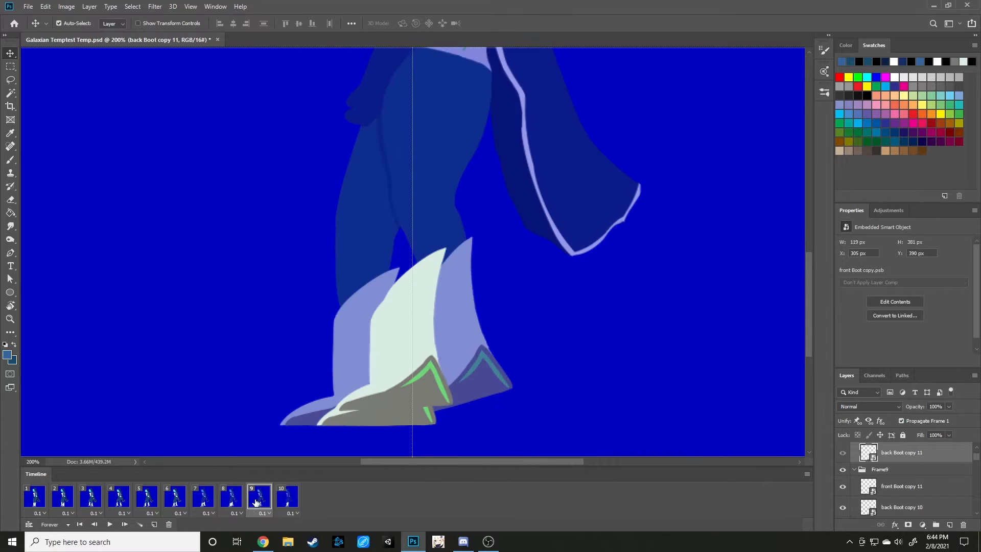
pyautogui.click(257, 493)
pyautogui.click(234, 496)
pyautogui.click(259, 497)
pyautogui.click(281, 497)
pyautogui.click(399, 334)
pyautogui.moveTo(399, 333)
pyautogui.mouseDown()
pyautogui.moveTo(412, 317)
pyautogui.moveTo(404, 328)
pyautogui.mouseUp()
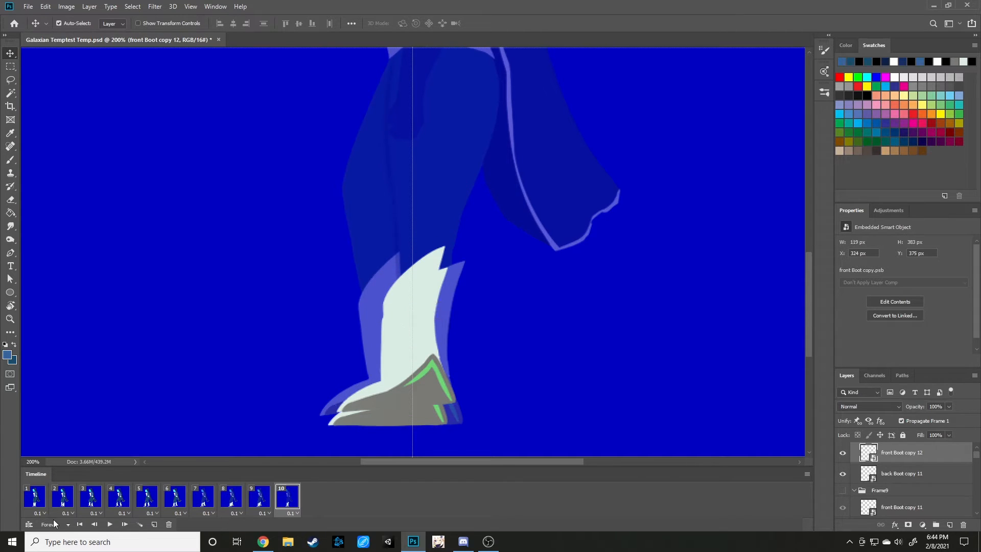
# Step through frames 2 to 10 in order to check the boot movement over the walk cycle.
pyautogui.click(67, 504)
pyautogui.click(91, 503)
pyautogui.click(125, 505)
pyautogui.click(145, 500)
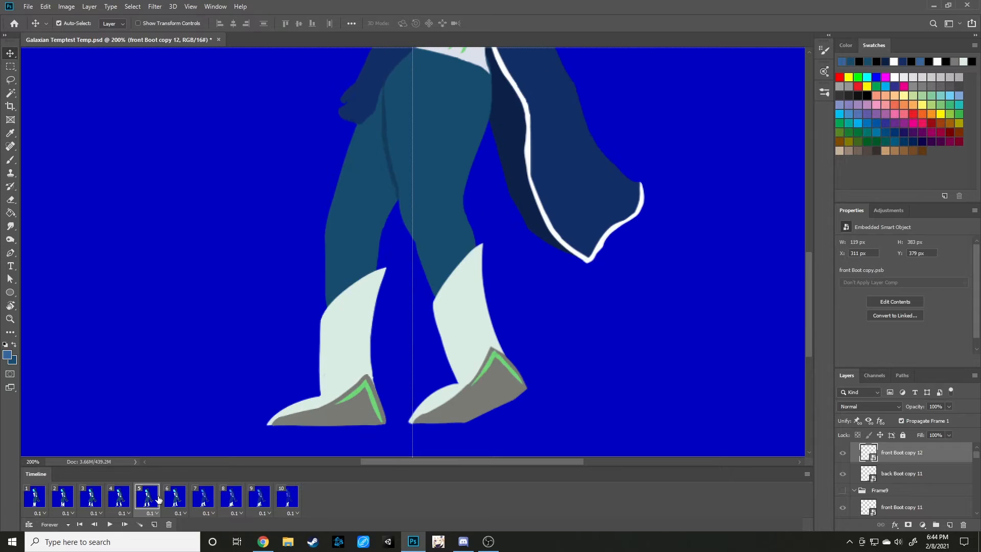
pyautogui.click(173, 501)
pyautogui.click(203, 501)
pyautogui.click(229, 502)
pyautogui.click(258, 503)
pyautogui.click(284, 504)
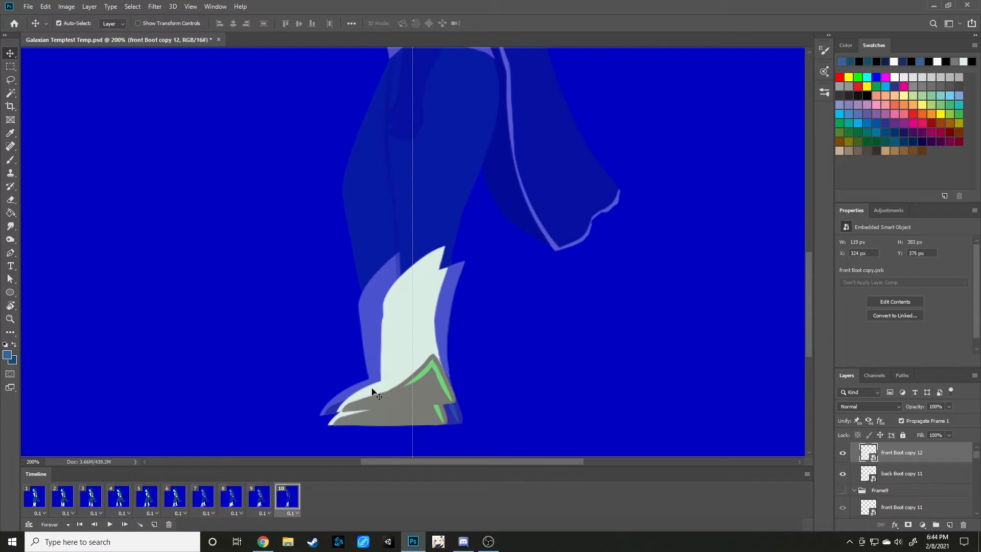
# Flip back and forth between frames 7 to 10 to examine how the front boot moves from frame to frame.
pyautogui.press('Right')
pyautogui.click(250, 499)
pyautogui.click(239, 499)
pyautogui.click(254, 505)
pyautogui.click(288, 504)
pyautogui.click(260, 503)
pyautogui.click(227, 499)
pyautogui.click(256, 502)
pyautogui.click(290, 502)
pyautogui.click(263, 503)
pyautogui.click(232, 501)
pyautogui.click(209, 500)
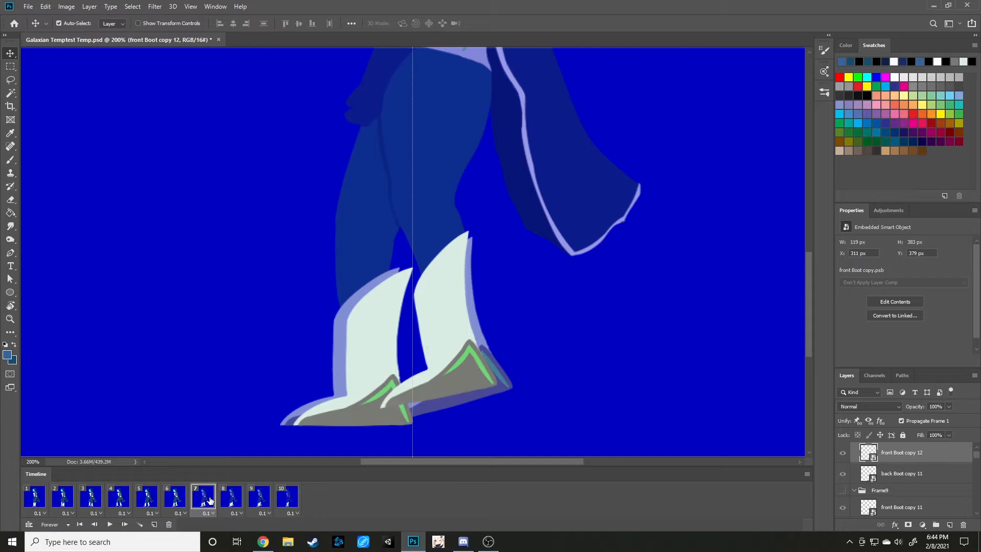
# Shift the front boot in frame 8 horizontally and lower the front boot in frame 7 slightly, checking against frame 6.
pyautogui.click(232, 501)
pyautogui.moveTo(430, 391); pyautogui.dragTo(457, 392)
pyautogui.click(205, 504)
pyautogui.click(182, 504)
pyautogui.click(206, 502)
pyautogui.click(461, 381)
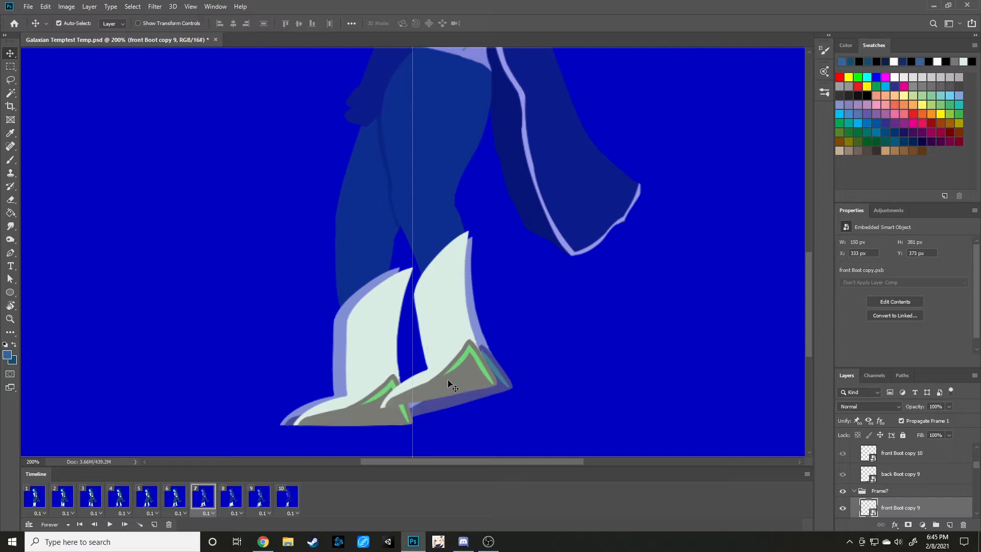
pyautogui.moveTo(448, 380); pyautogui.dragTo(448, 386)
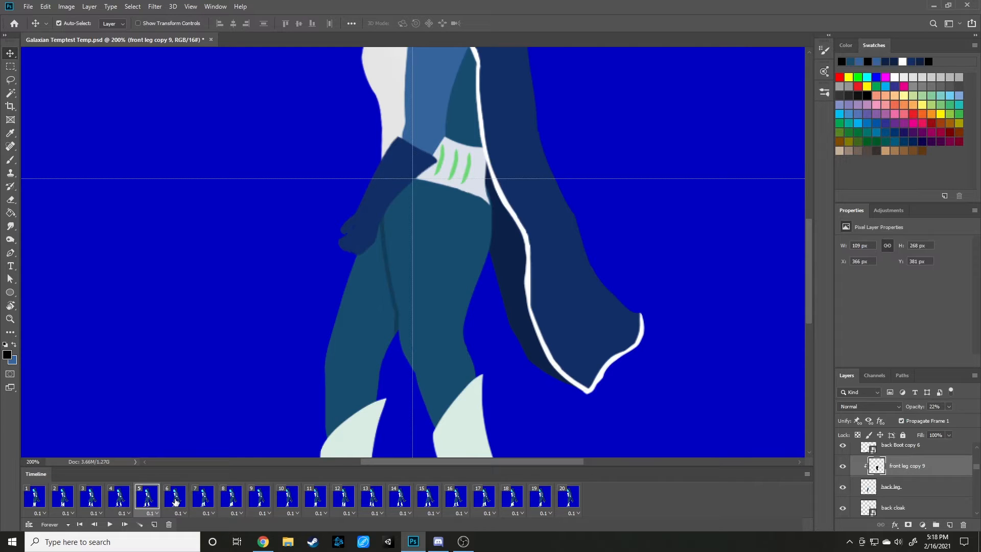
# Compare the shadow between the legs across frames 3, 4, 5 and 6.
pyautogui.click(123, 500)
pyautogui.click(99, 501)
pyautogui.click(122, 504)
pyautogui.click(154, 505)
pyautogui.click(118, 506)
pyautogui.click(100, 504)
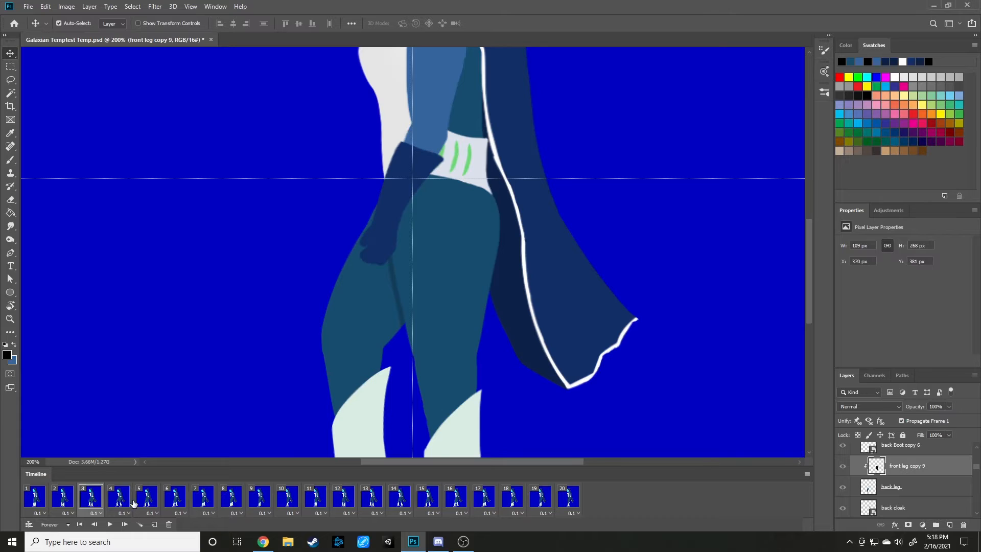
pyautogui.click(121, 505)
pyautogui.click(148, 505)
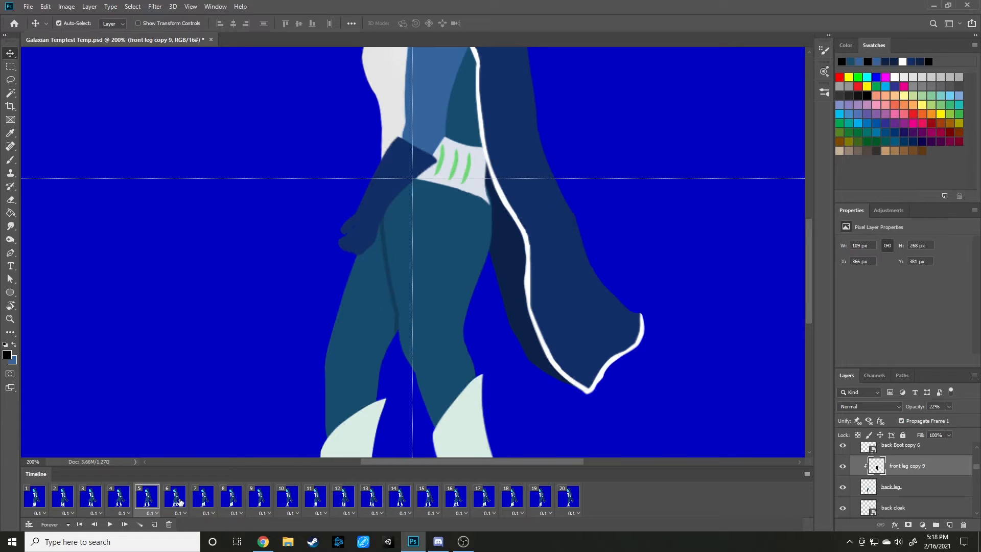
pyautogui.click(178, 502)
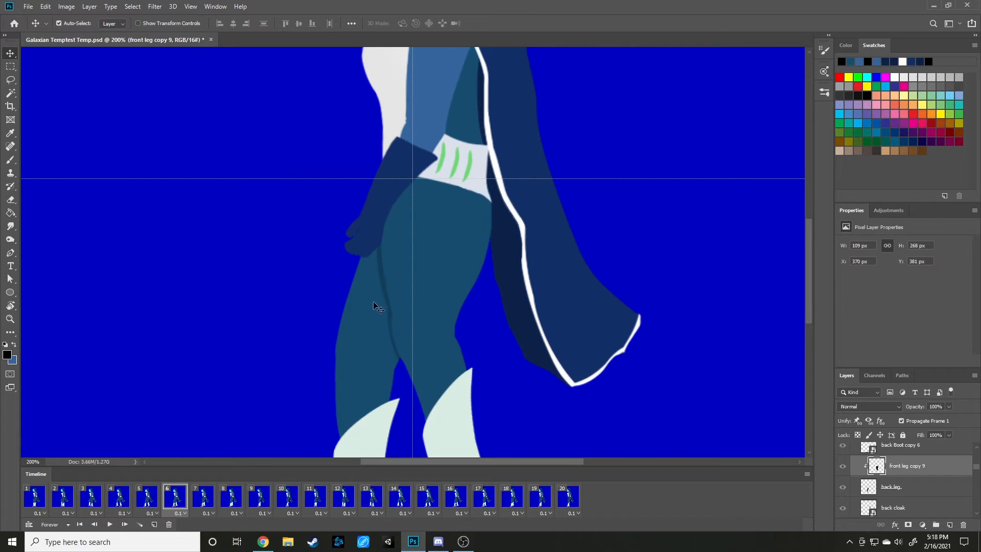
# Delete the old leg shadow, Layer 22, in frame 6 and select that frame's front leg layer.
pyautogui.click(381, 281)
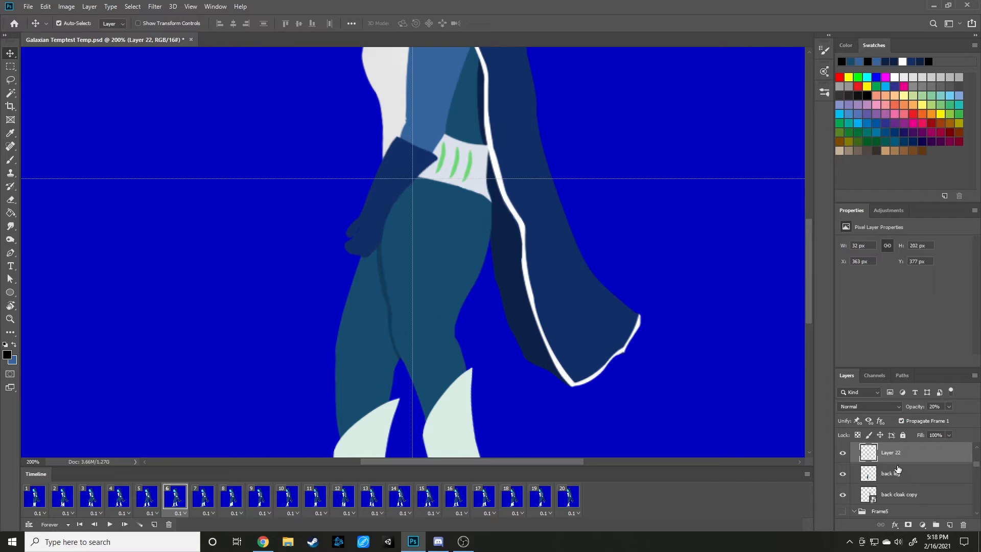
pyautogui.click(450, 319)
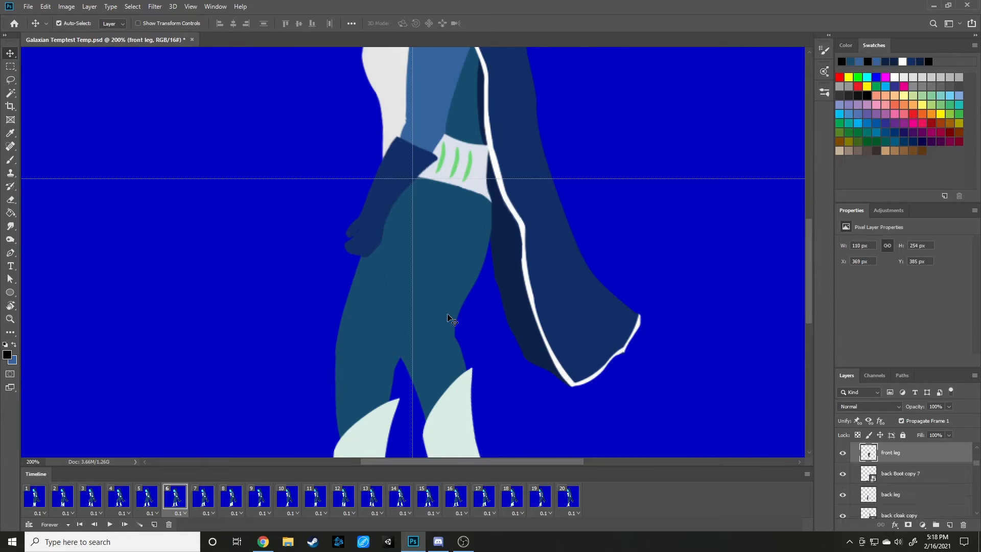
pyautogui.scroll(1, 924, 499)
pyautogui.rightClick(892, 469)
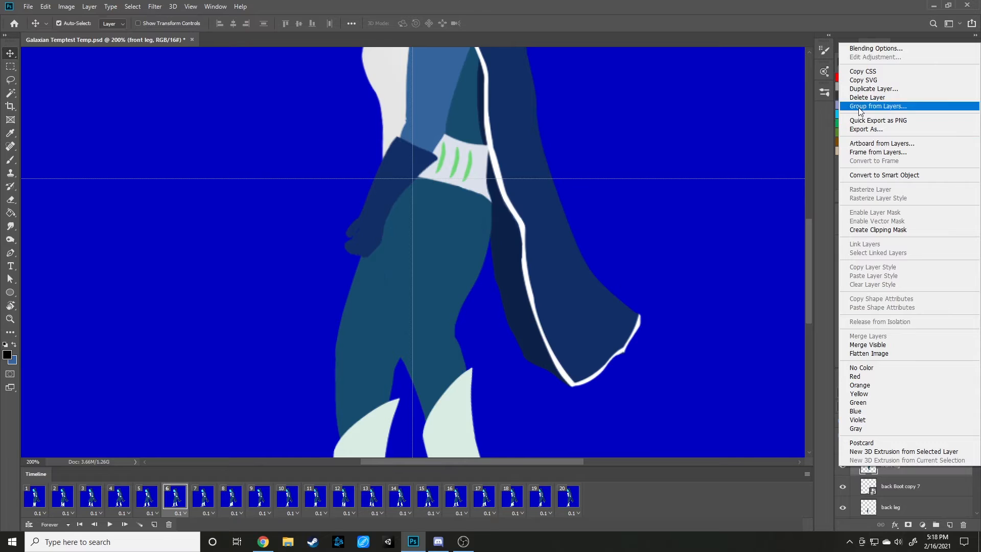
pyautogui.click(927, 488)
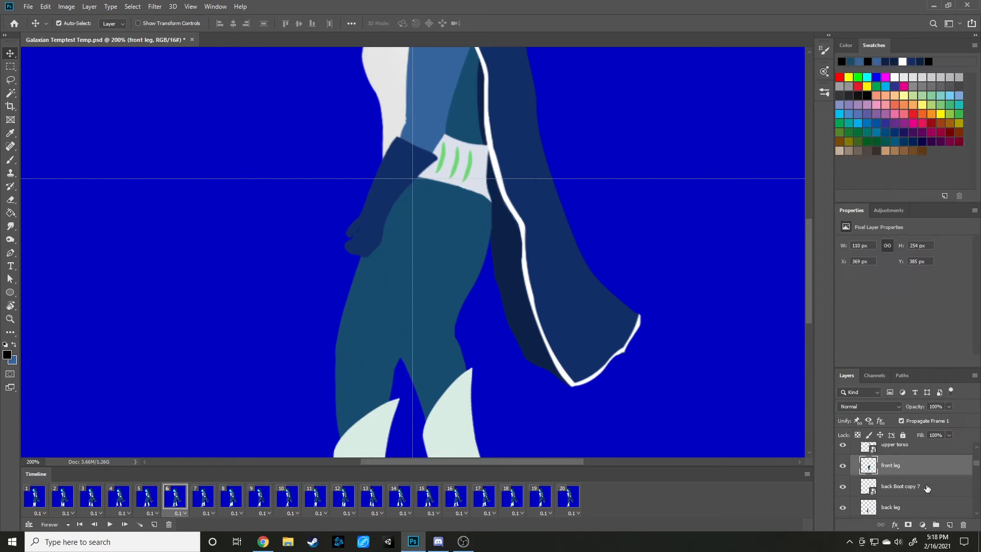
# Convert frame 6's front leg layer to a smart object and duplicate it.
pyautogui.rightClick(892, 465)
pyautogui.click(879, 228)
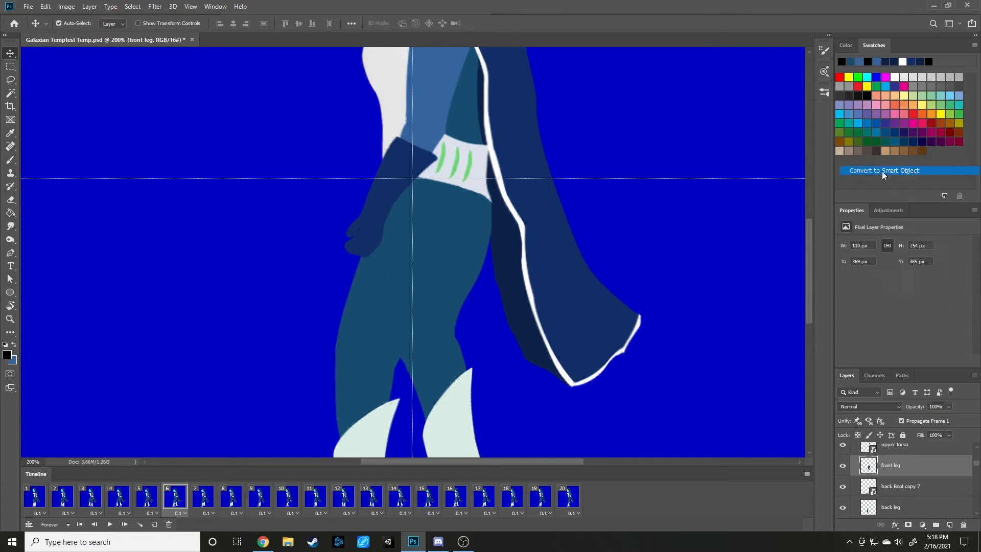
pyautogui.rightClick(901, 470)
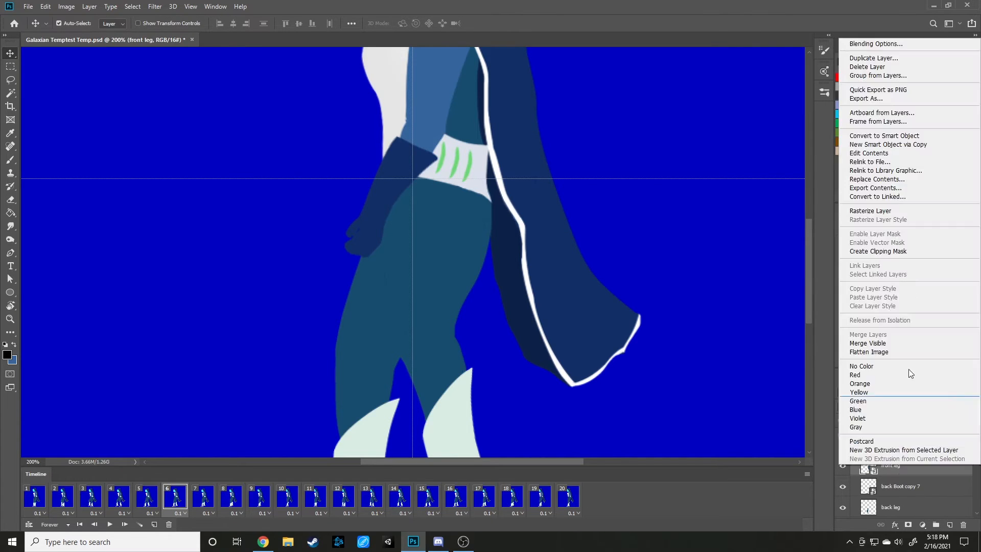
pyautogui.click(872, 58)
pyautogui.press('Return')
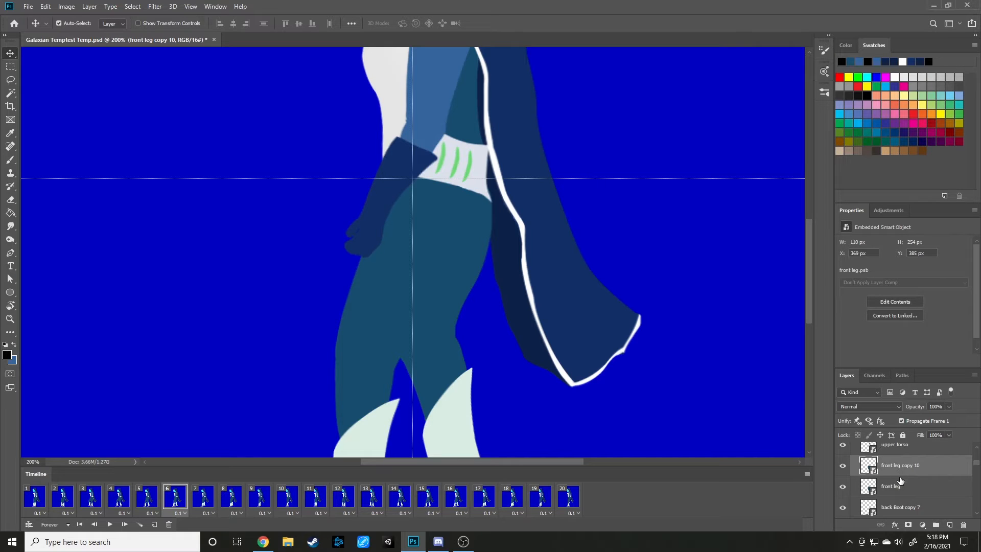
pyautogui.scroll(-2, 900, 473)
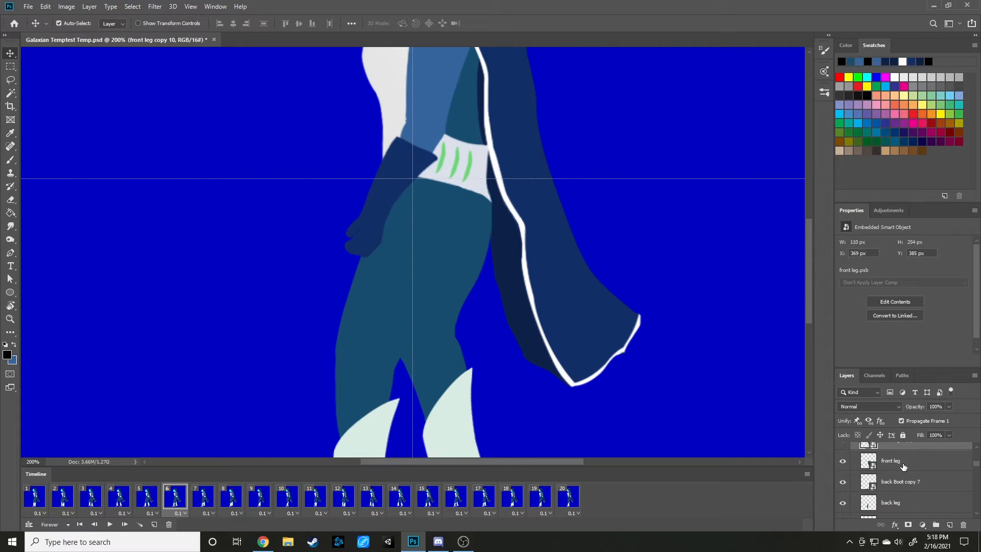
pyautogui.scroll(2, 934, 478)
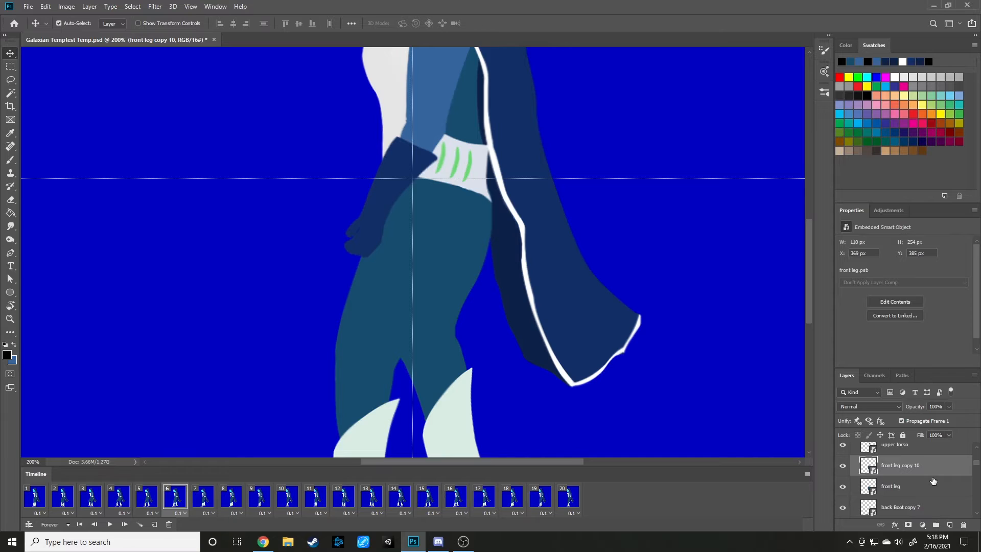
pyautogui.scroll(-2, 920, 465)
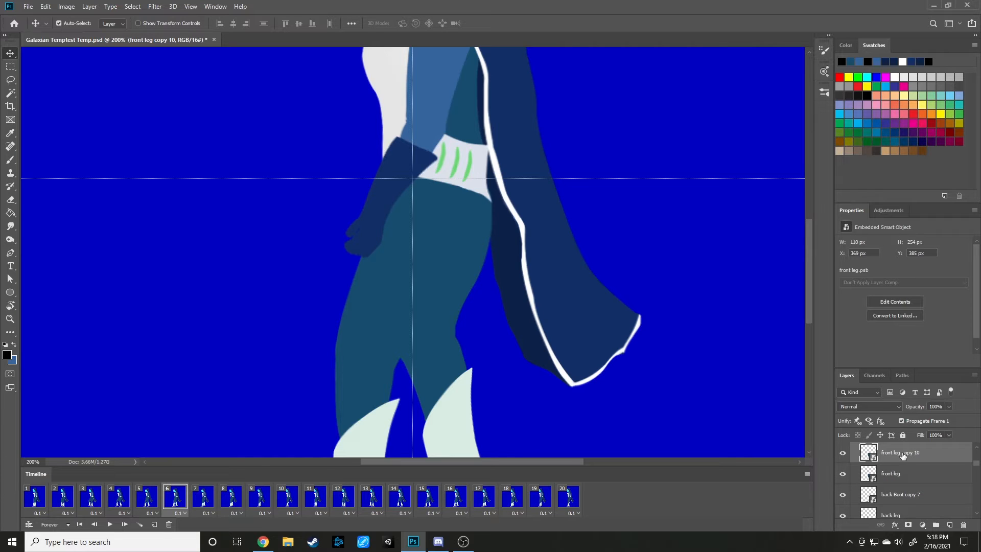
# Rasterize the front leg copy in frame 6 and burn it entirely to black with Highlights range at 100% exposure.
pyautogui.press('o')
pyautogui.click(440, 292)
pyautogui.click(457, 211)
pyautogui.moveTo(394, 164); pyautogui.dragTo(438, 153)
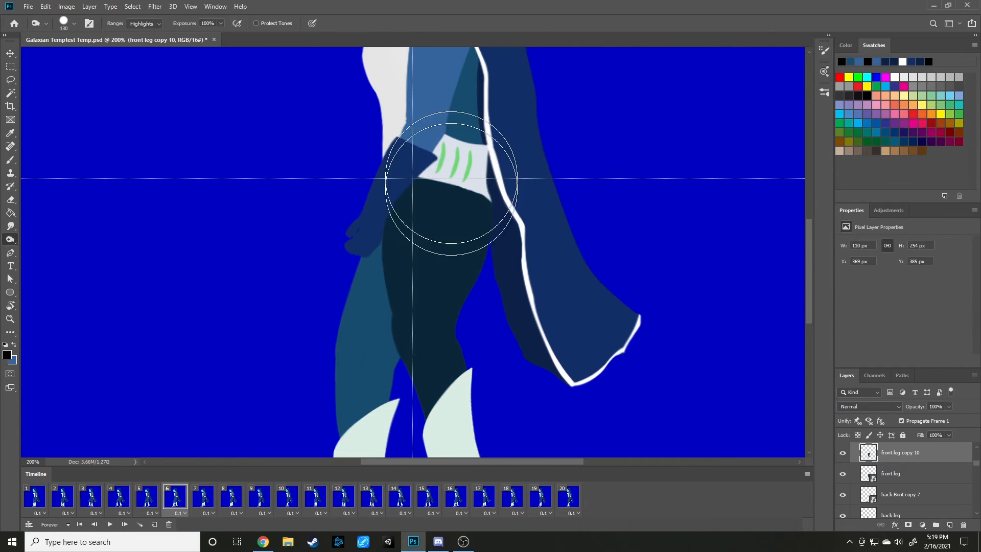
pyautogui.moveTo(431, 488)
pyautogui.mouseDown()
pyautogui.moveTo(477, 185)
pyautogui.moveTo(404, 145)
pyautogui.moveTo(417, 466)
pyautogui.moveTo(447, 401)
pyautogui.moveTo(468, 248)
pyautogui.moveTo(416, 268)
pyautogui.moveTo(405, 302)
pyautogui.moveTo(412, 201)
pyautogui.moveTo(426, 266)
pyautogui.moveTo(416, 435)
pyautogui.moveTo(484, 225)
pyautogui.moveTo(462, 440)
pyautogui.mouseUp()
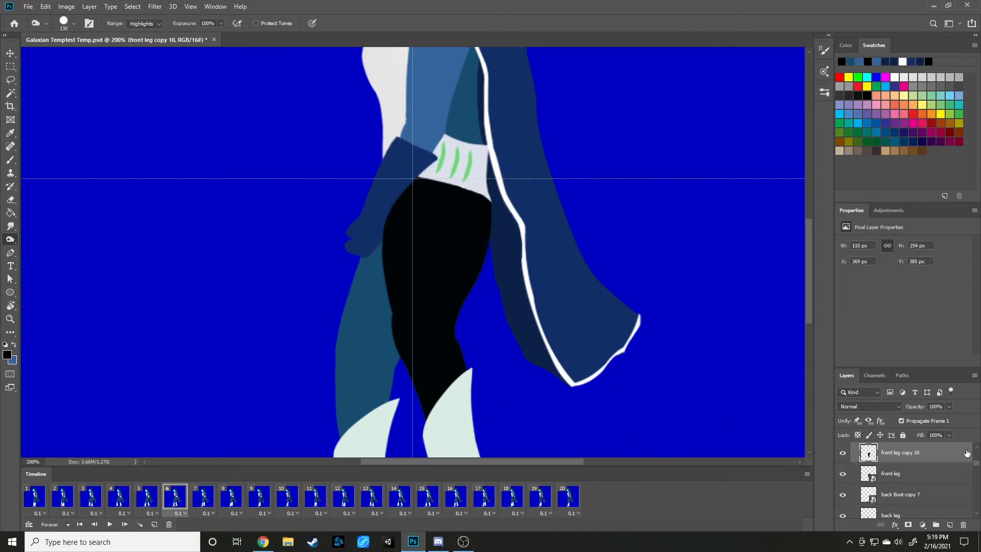
pyautogui.click(901, 481)
pyautogui.click(896, 494)
pyautogui.click(894, 457)
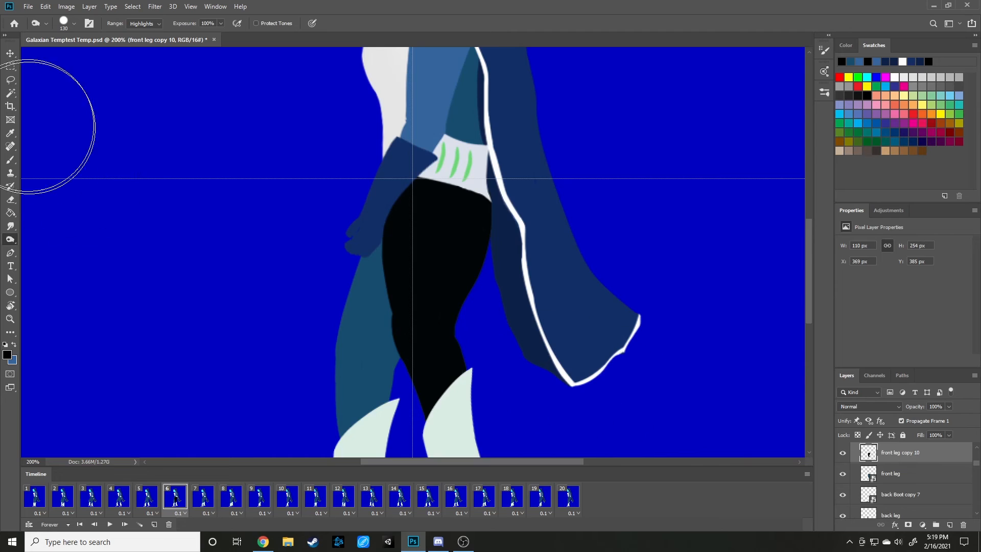
# Offset the black leg copy to X 366 px, Y 388 px and place its layer directly above the back leg layer.
pyautogui.click(11, 53)
pyautogui.moveTo(434, 291); pyautogui.dragTo(433, 293)
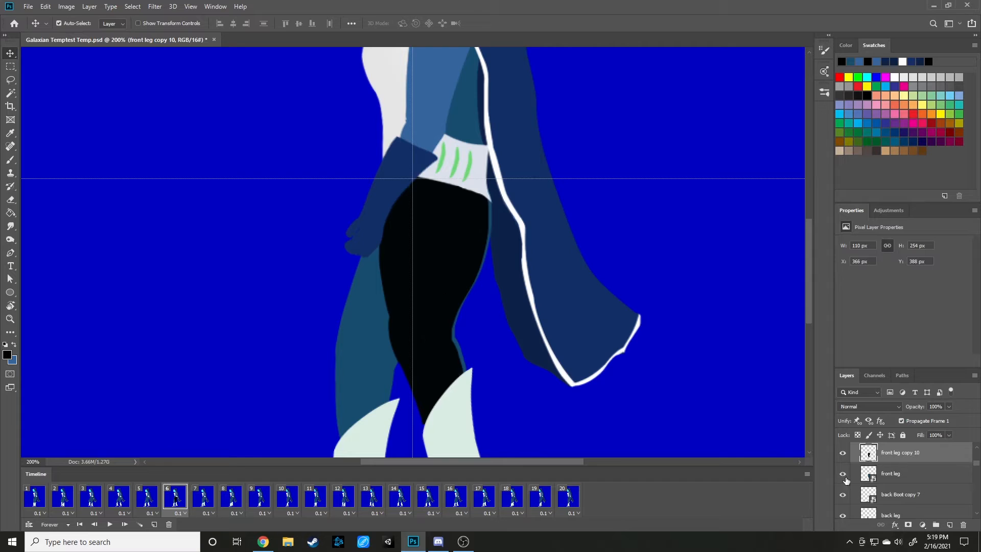
pyautogui.scroll(-2, 933, 476)
pyautogui.scroll(3, 930, 477)
pyautogui.moveTo(896, 470)
pyautogui.mouseDown()
pyautogui.moveTo(907, 496)
pyautogui.moveTo(893, 486)
pyautogui.mouseUp()
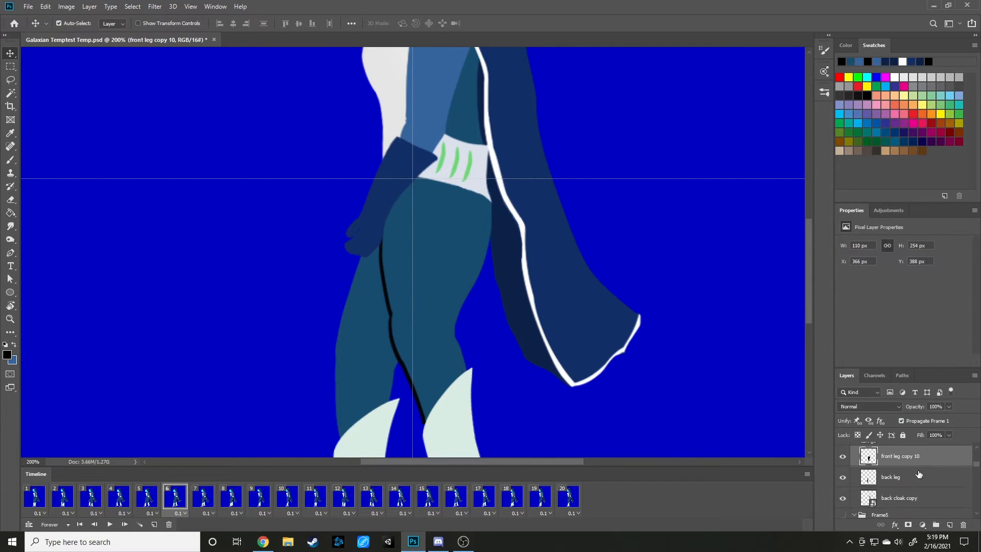
# Clip the black leg copy to the back leg in frame 6 and set its opacity to 22%, using frame 5 as reference.
pyautogui.rightClick(895, 458)
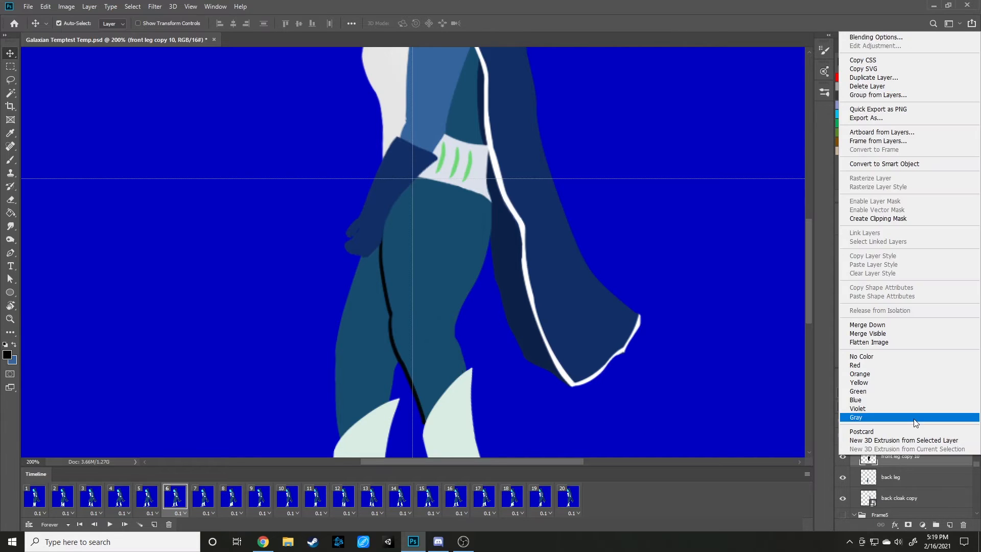
pyautogui.click(878, 218)
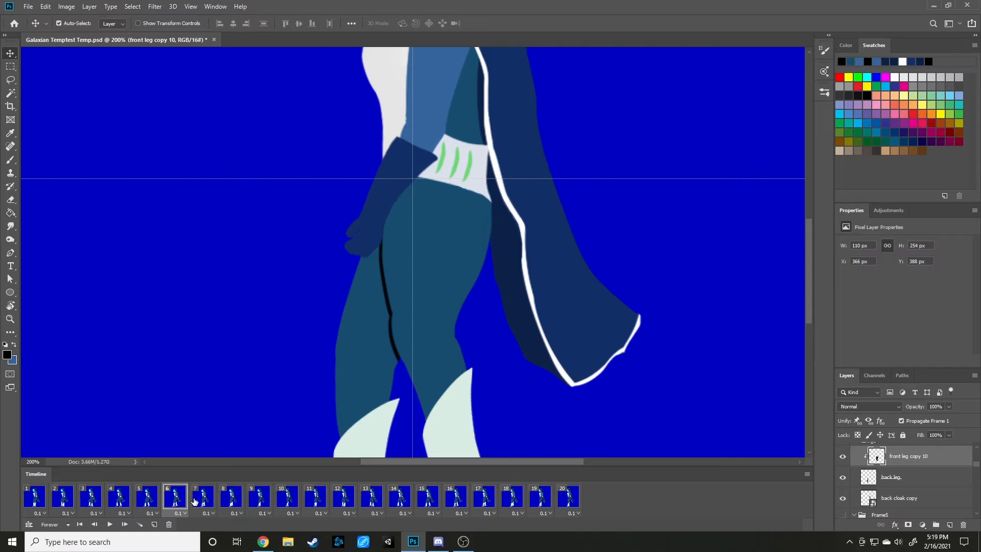
pyautogui.click(149, 503)
pyautogui.click(179, 501)
pyautogui.click(949, 406)
pyautogui.moveTo(939, 418); pyautogui.dragTo(912, 418)
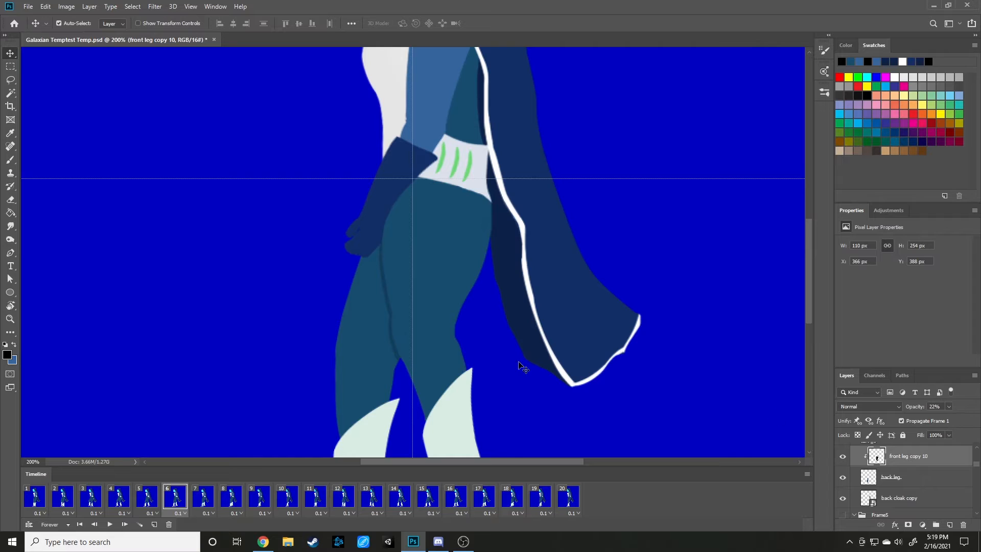
# Compare the new leg shadow in frame 6 with the shadows in frames 4 and 5.
pyautogui.scroll(-1, 512, 365)
pyautogui.scroll(3, 510, 365)
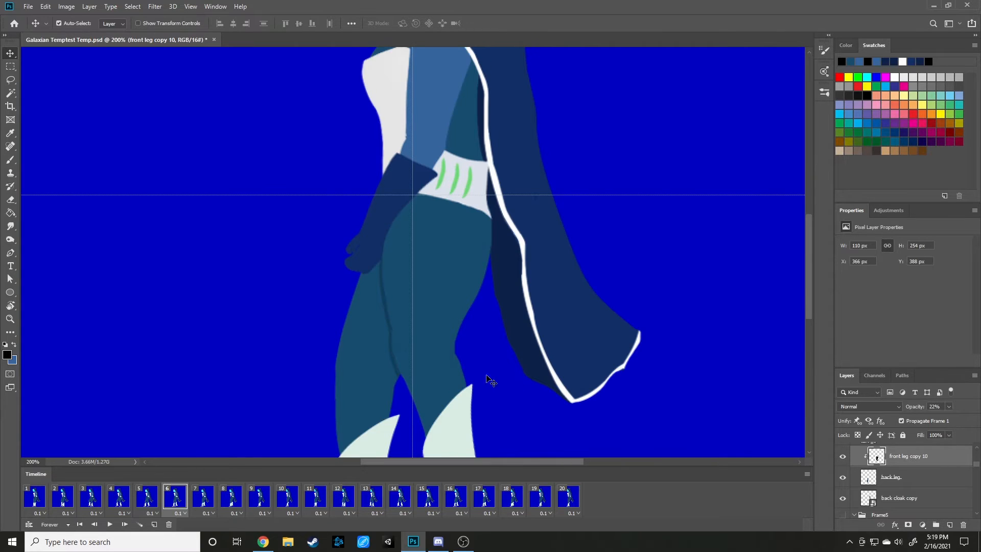
pyautogui.scroll(-1, 478, 386)
pyautogui.click(152, 500)
pyautogui.click(124, 503)
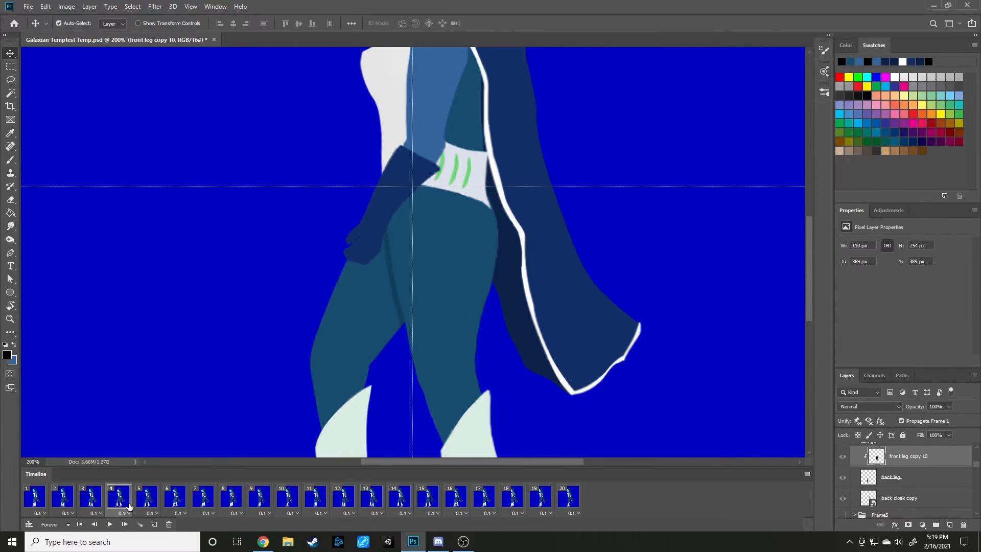
pyautogui.click(151, 504)
pyautogui.click(172, 499)
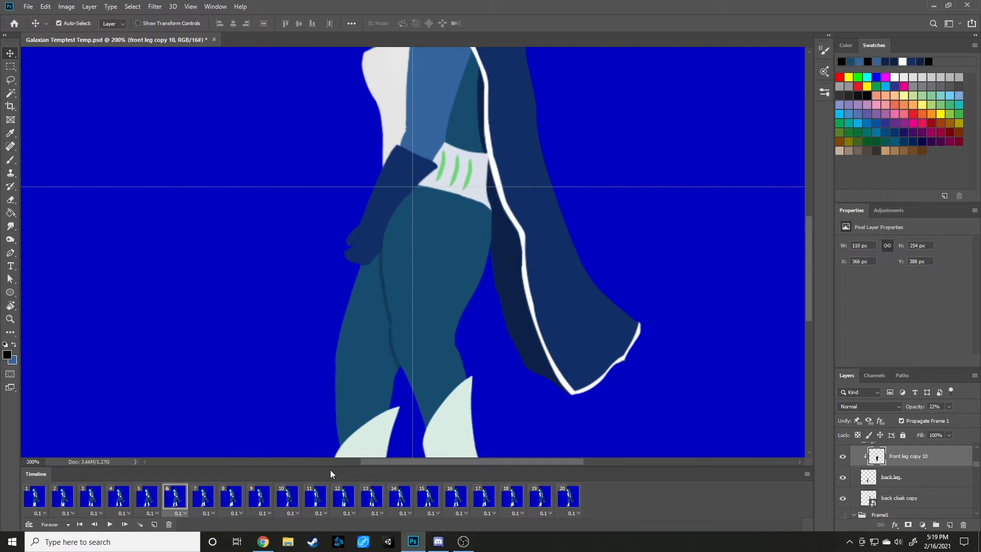
# Delete the old shadow layer between the legs in frame 7.
pyautogui.click(195, 500)
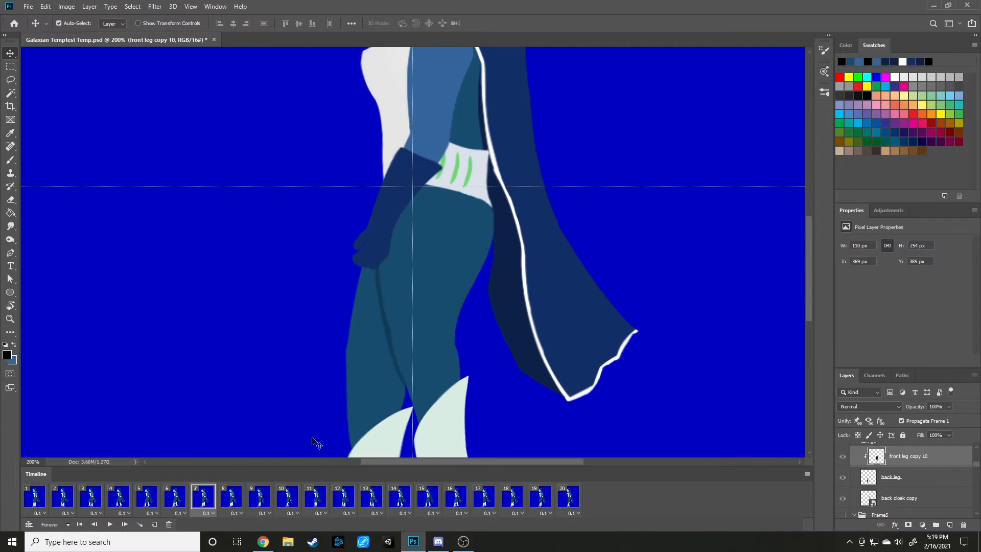
pyautogui.click(385, 338)
pyautogui.press('Delete')
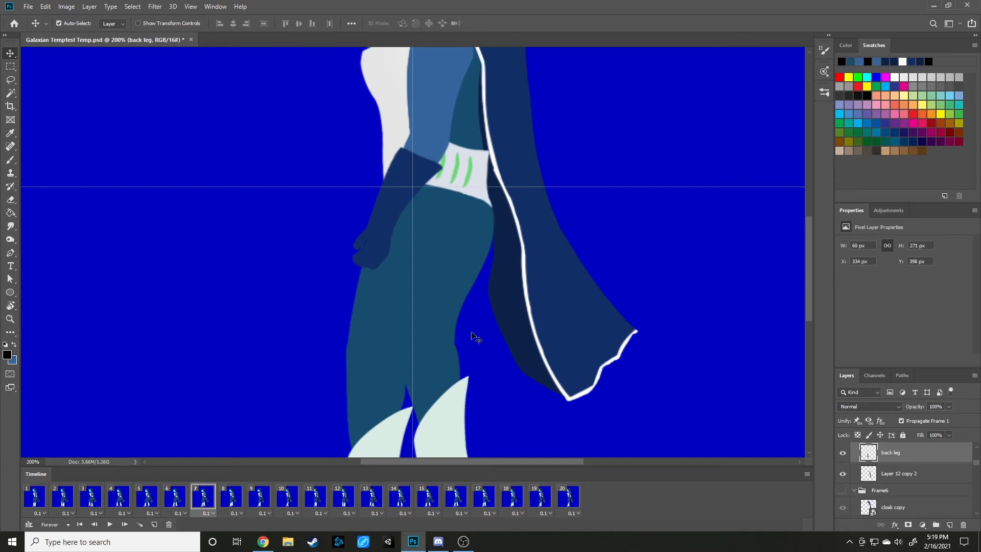
# Convert frame 7's front leg layer to a smart object and duplicate it.
pyautogui.click(458, 271)
pyautogui.rightClick(895, 454)
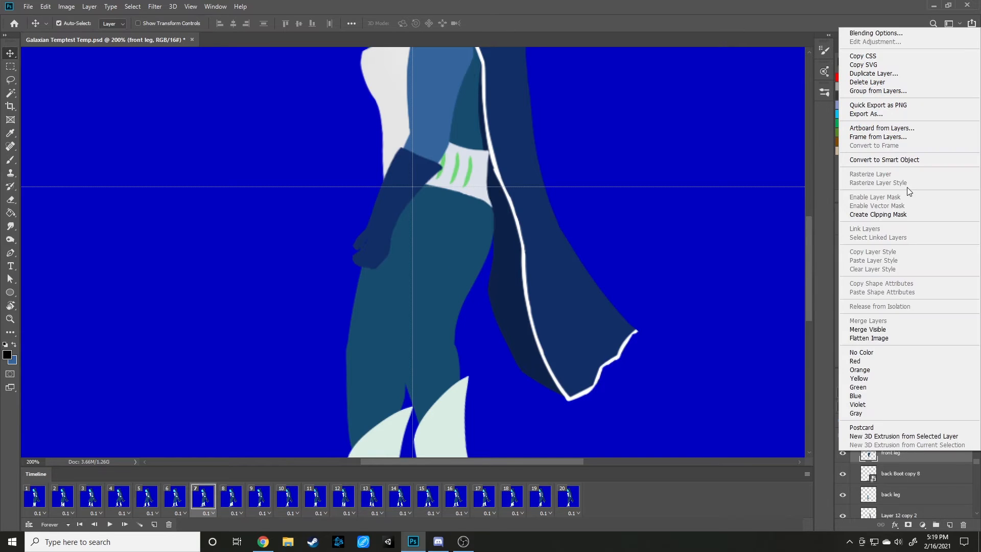
pyautogui.click(907, 162)
pyautogui.rightClick(900, 454)
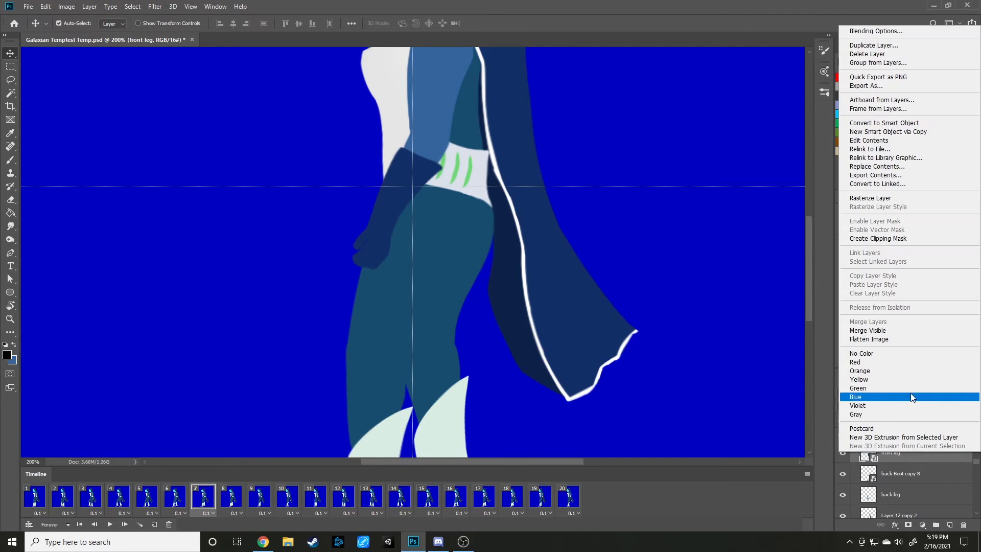
pyautogui.click(869, 47)
pyautogui.click(573, 158)
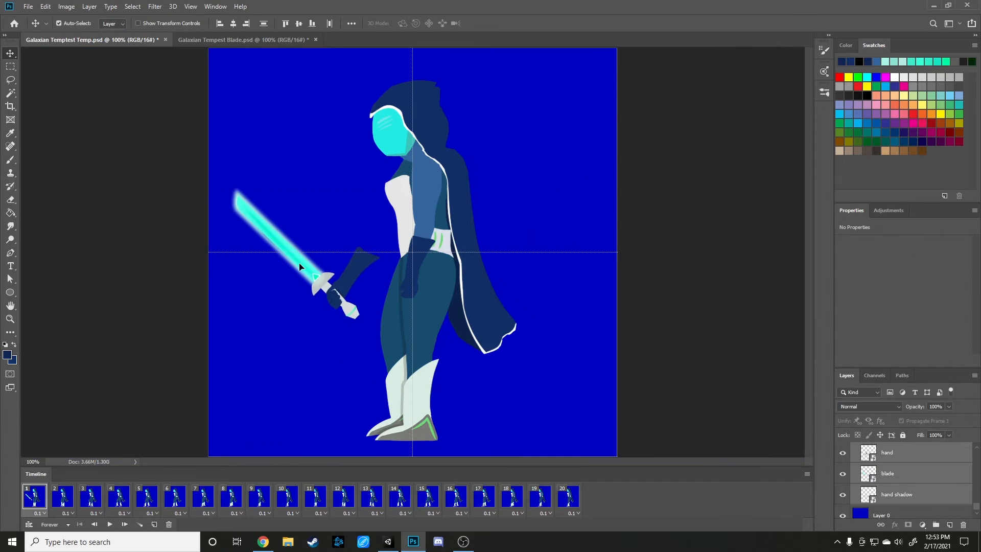
# Rotate frame 1's hand, blade and hand shadow layers to about -22.6° and move them so the grip sits behind the thigh.
pyautogui.moveTo(297, 268); pyautogui.dragTo(352, 249)
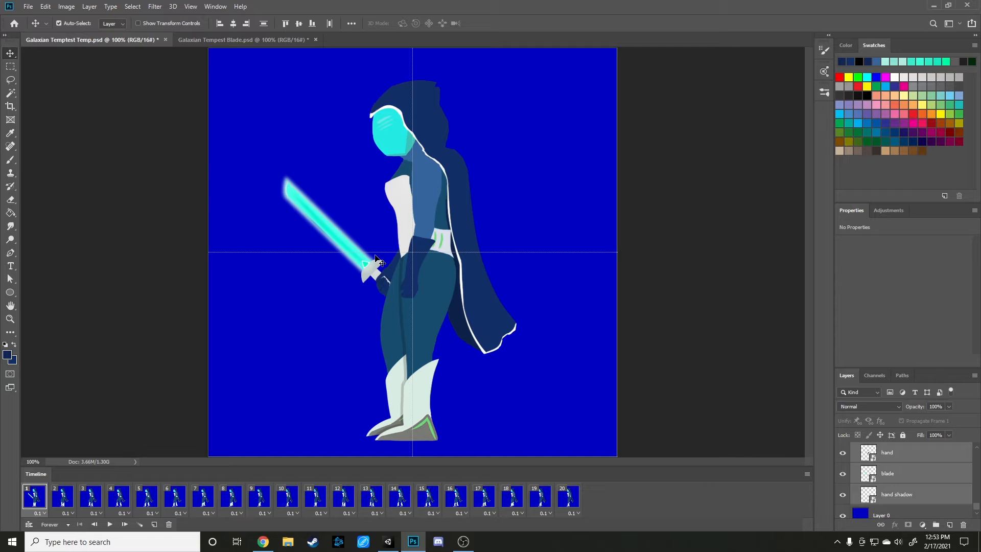
pyautogui.hotkey('ctrl', 't')
pyautogui.moveTo(445, 169); pyautogui.dragTo(424, 154)
pyautogui.moveTo(363, 277); pyautogui.dragTo(383, 295)
pyautogui.moveTo(478, 148); pyautogui.dragTo(458, 134)
pyautogui.moveTo(327, 259)
pyautogui.mouseDown()
pyautogui.moveTo(272, 261)
pyautogui.moveTo(341, 266)
pyautogui.mouseUp()
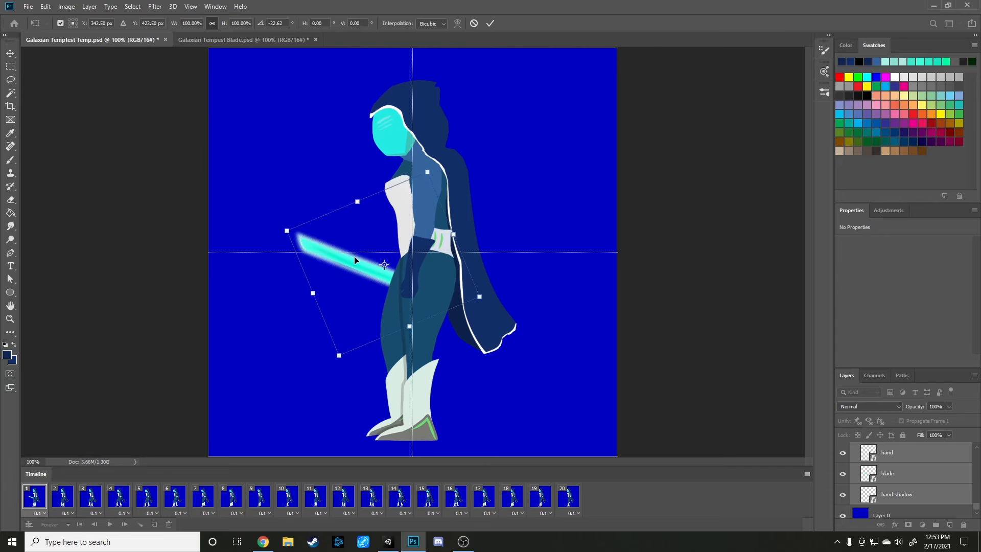
pyautogui.press('Return')
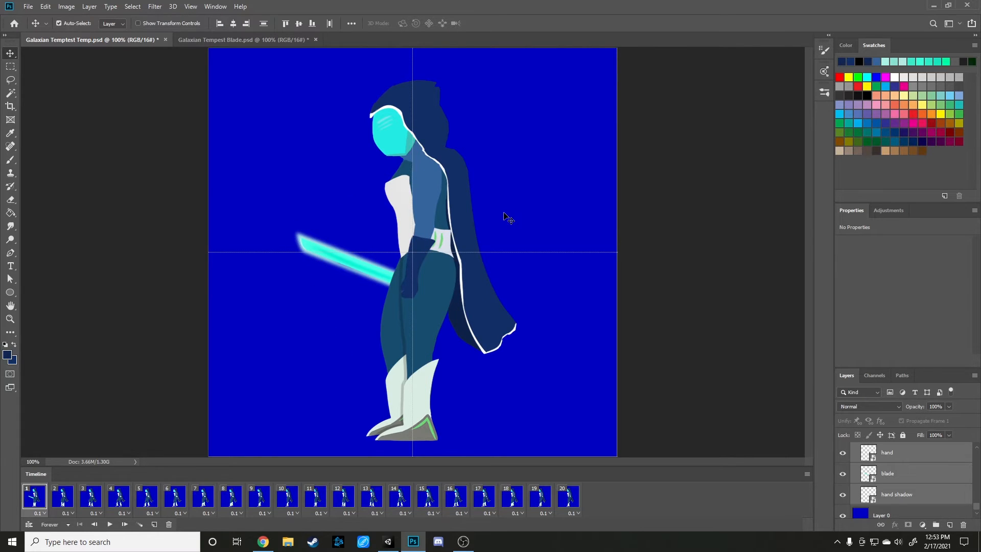
# Move frame 1's hand, blade and hand shadow layers slightly farther forward, and show frame 2.
pyautogui.moveTo(358, 267)
pyautogui.mouseDown()
pyautogui.moveTo(308, 267)
pyautogui.moveTo(346, 271)
pyautogui.mouseUp()
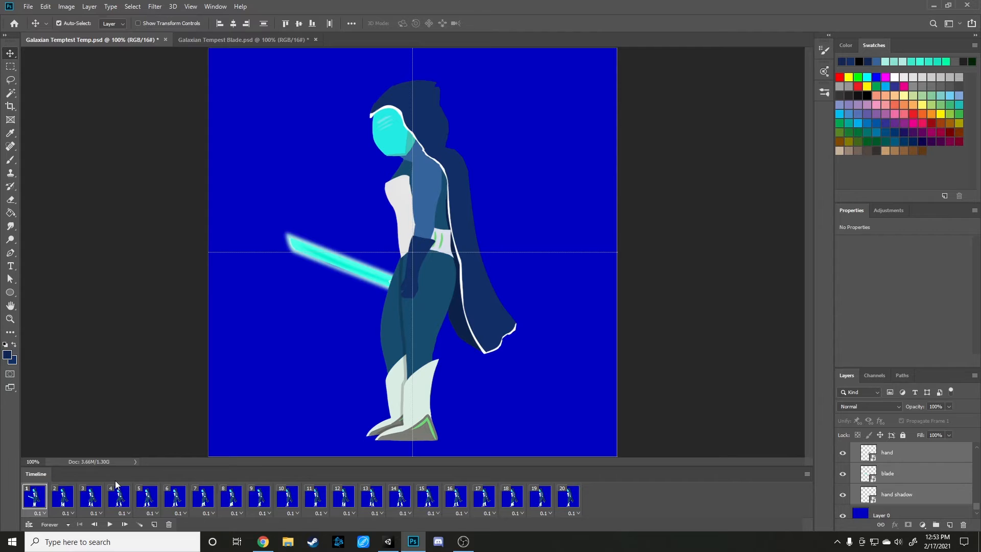
pyautogui.click(65, 500)
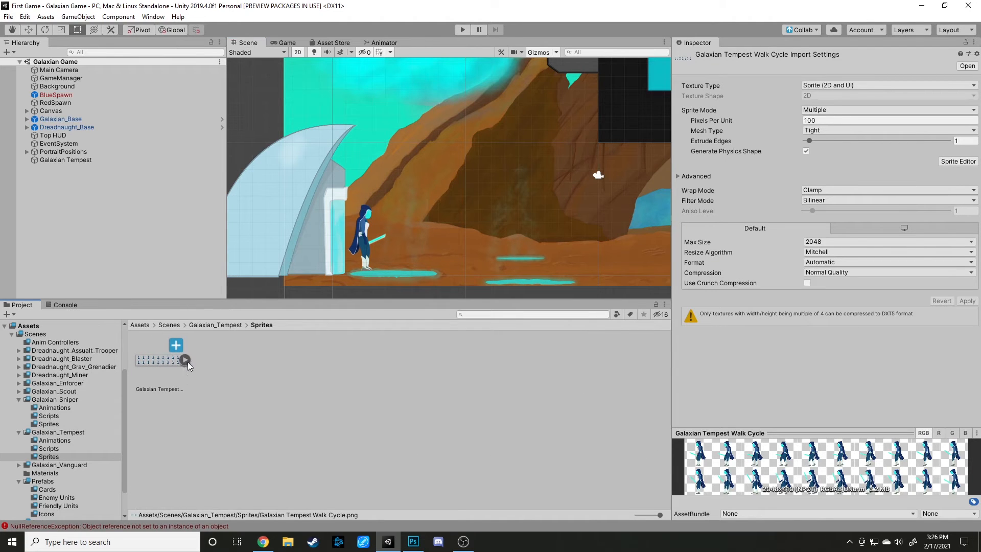
# Switch to Unity and run the game to preview the character's walk cycle.
pyautogui.click(463, 31)
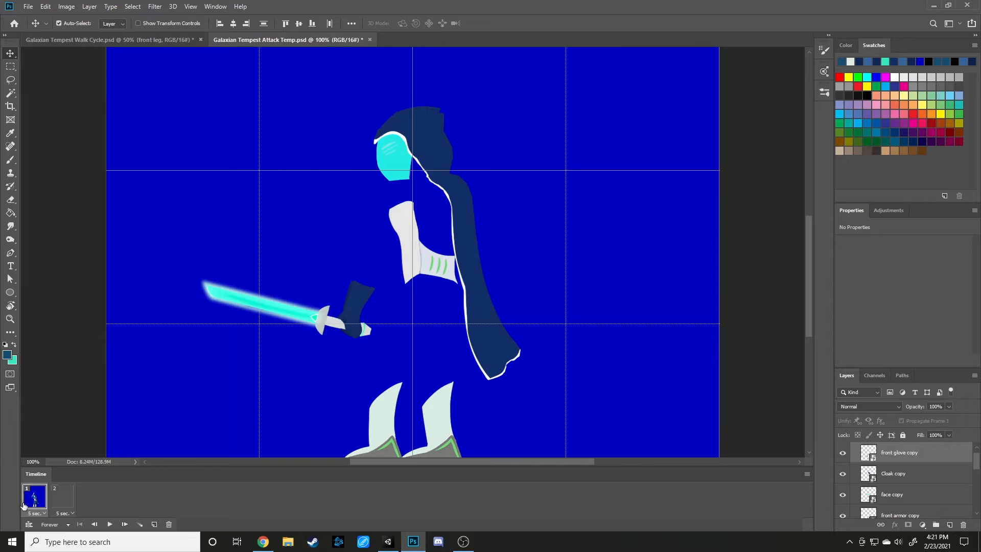
# Switch to Photoshop and compare frames 1 and 2 of the attack animation to find body parts missing from frame 2.
pyautogui.click(60, 504)
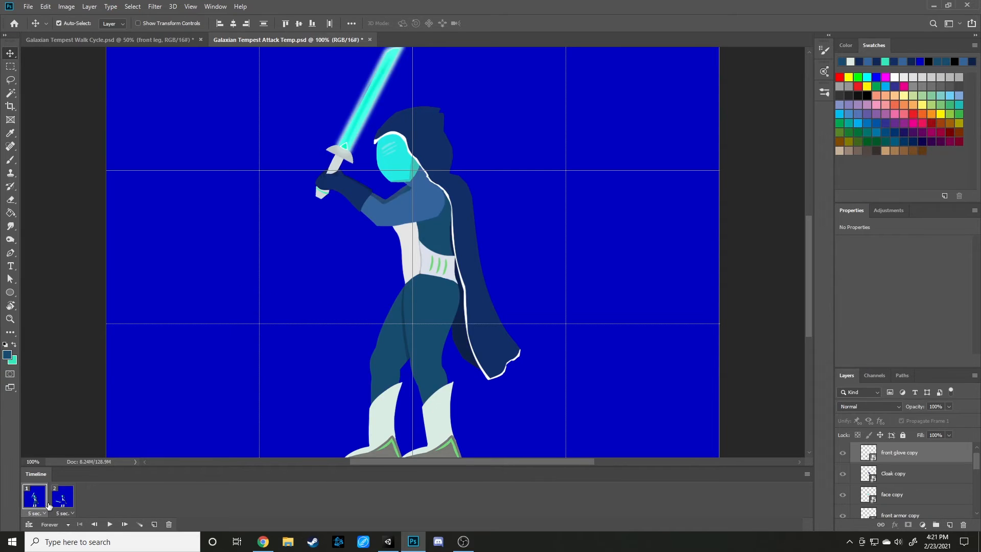
pyautogui.click(35, 504)
pyautogui.click(58, 503)
pyautogui.click(36, 503)
pyautogui.click(67, 503)
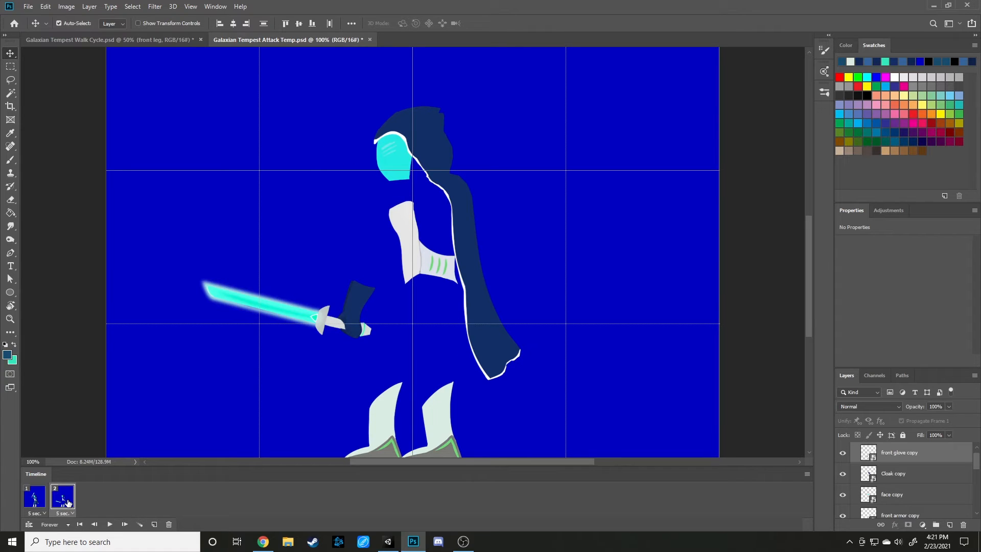
pyautogui.click(35, 500)
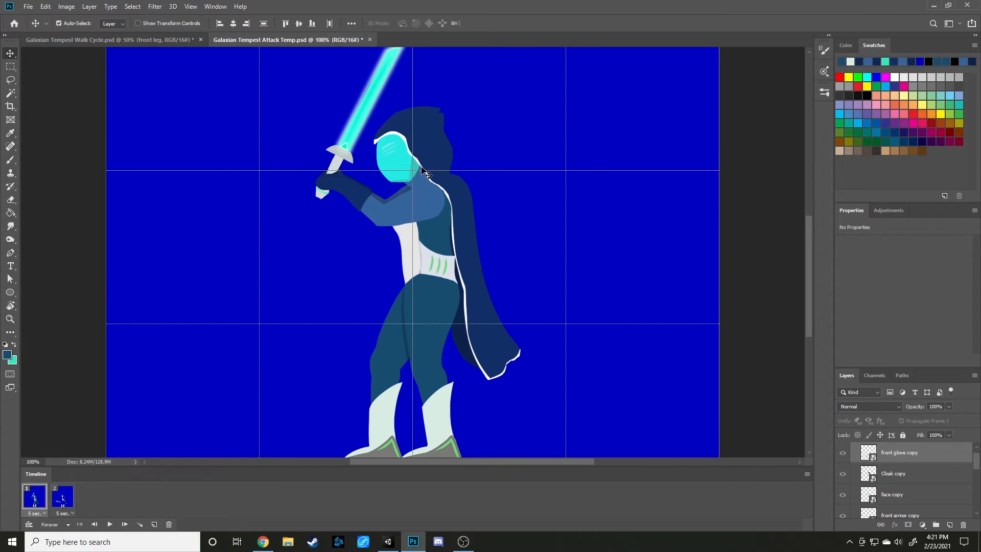
# Duplicate the upper torso layer and place the copy directly below the side armor copy layer for frame 2.
pyautogui.click(418, 202)
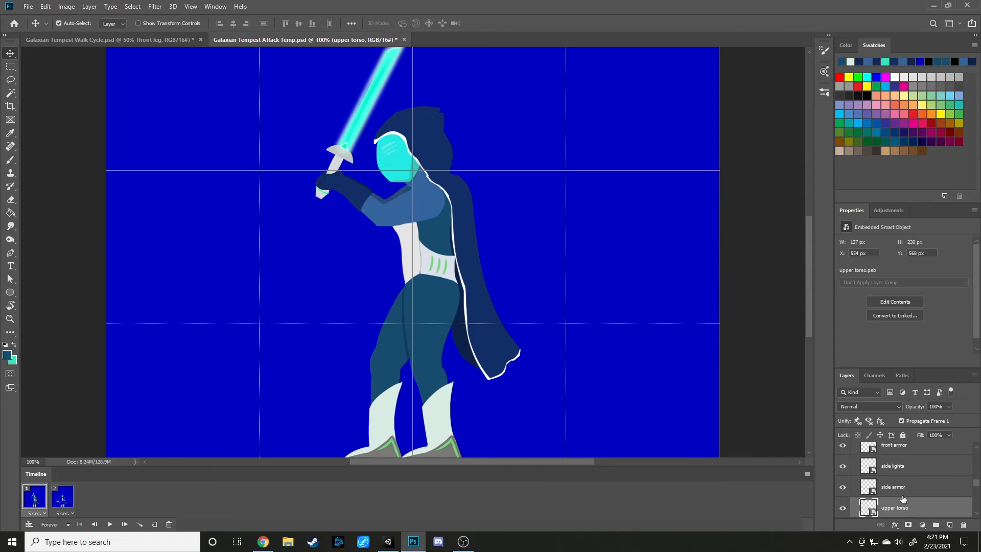
pyautogui.rightClick(903, 510)
pyautogui.click(899, 109)
pyautogui.press('Return')
pyautogui.moveTo(896, 508); pyautogui.dragTo(894, 456)
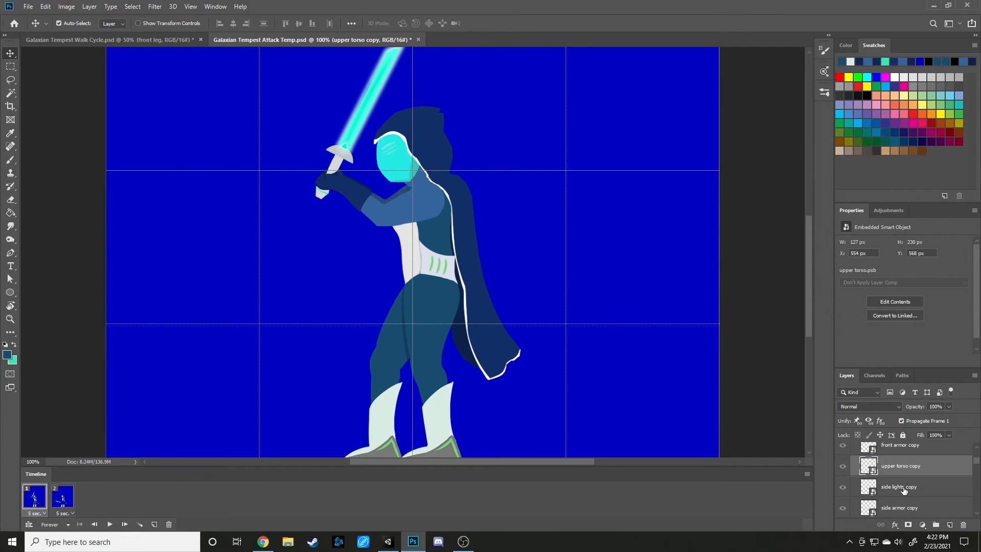
pyautogui.click(63, 497)
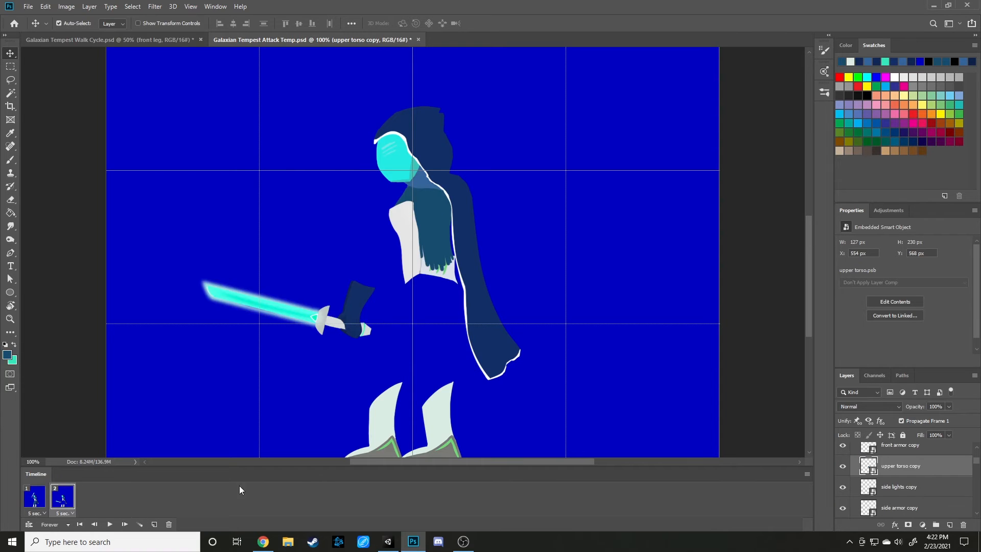
pyautogui.moveTo(901, 470); pyautogui.dragTo(912, 498)
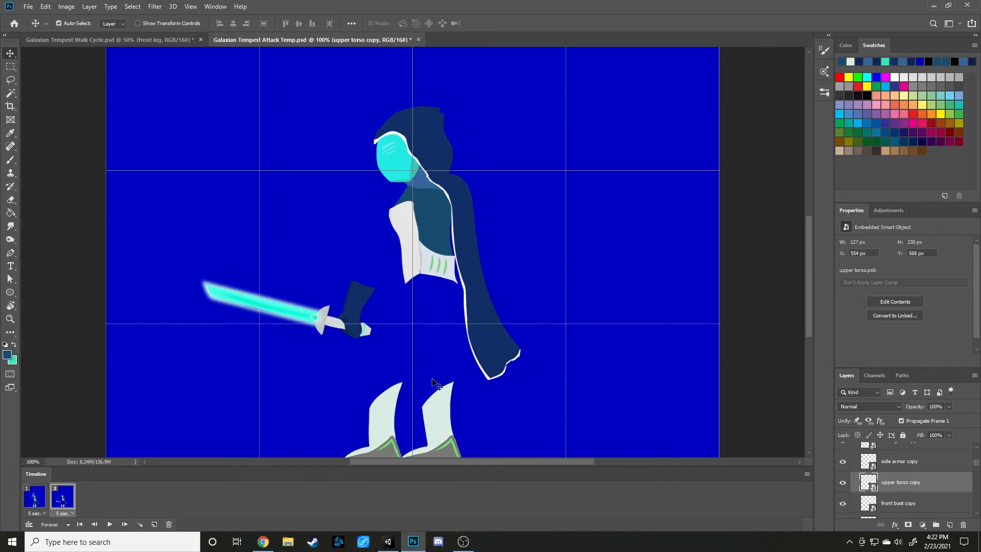
# Compare the poses and torso of frames 1 and 2 by alternating between them.
pyautogui.click(35, 502)
pyautogui.click(58, 500)
pyautogui.click(26, 501)
pyautogui.click(68, 500)
pyautogui.click(35, 500)
pyautogui.click(70, 501)
pyautogui.click(36, 499)
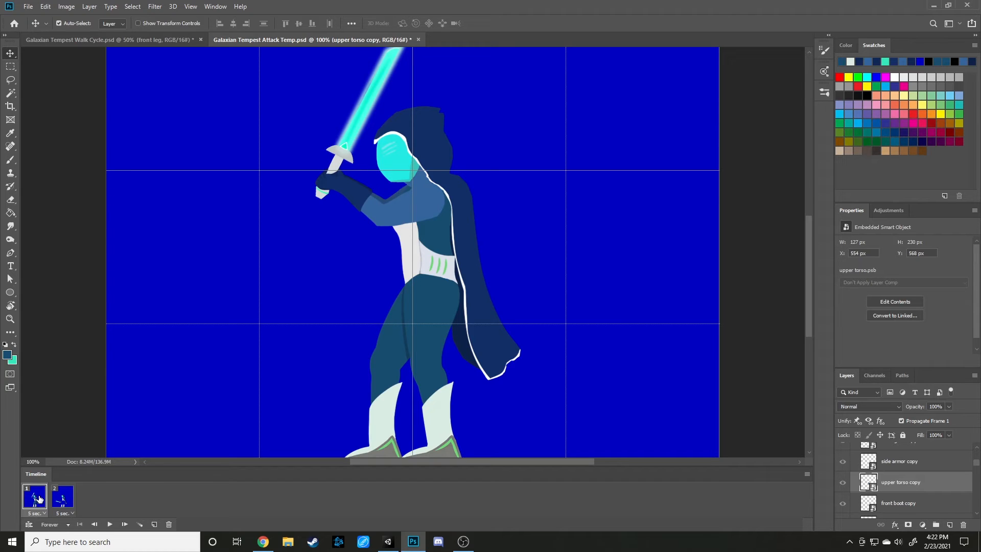
pyautogui.click(59, 499)
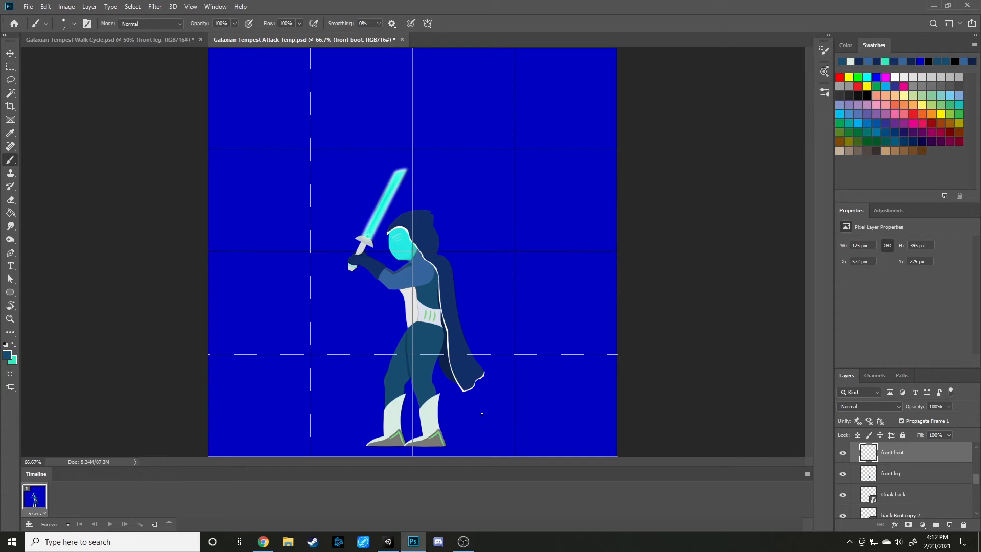
pyautogui.hotkey('ctrl', '+')
pyautogui.hotkey('ctrl', '+')
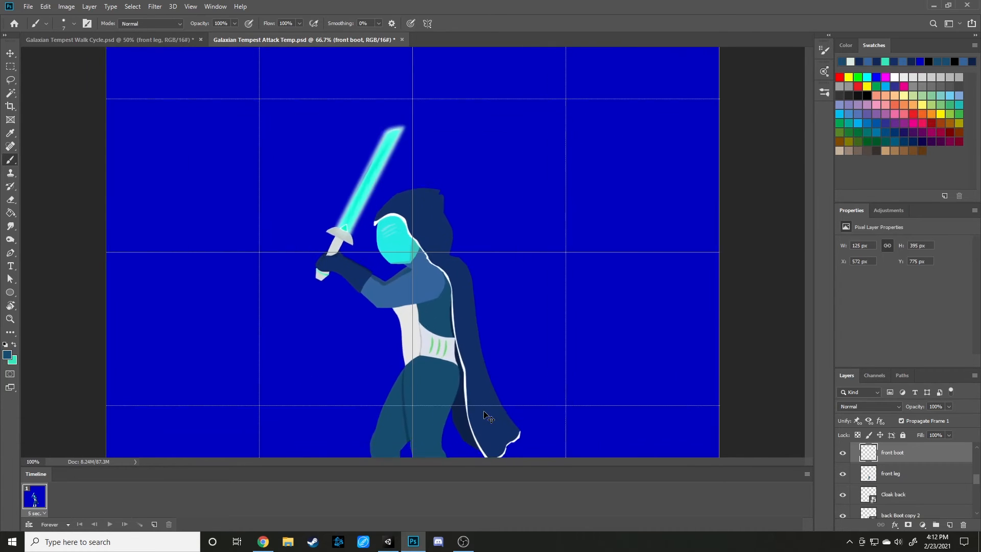
pyautogui.hotkey('ctrl', '-')
pyautogui.hotkey('ctrl', '-')
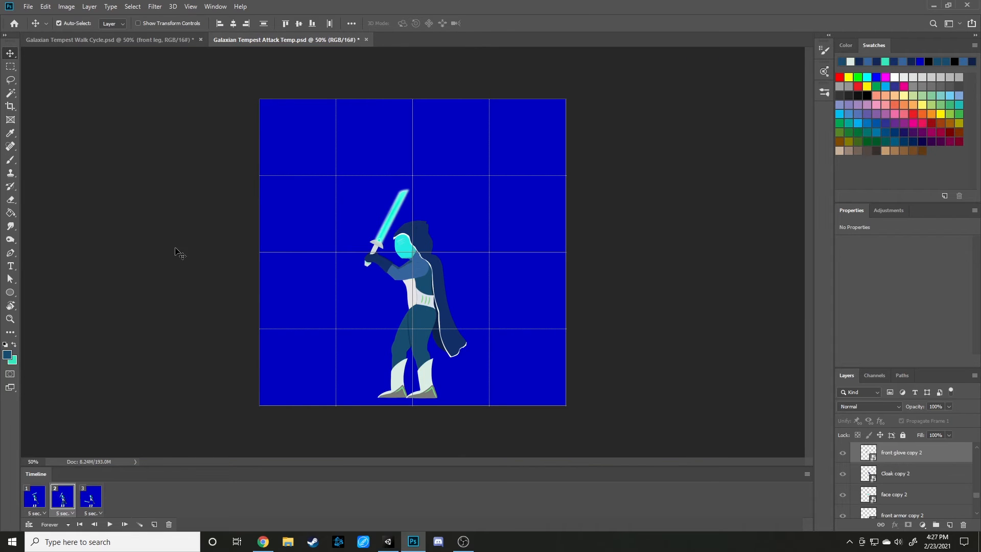
# Check frames 3 and 2, and move the glove and sword in frame 1 slightly upward.
pyautogui.click(90, 501)
pyautogui.click(72, 504)
pyautogui.click(40, 503)
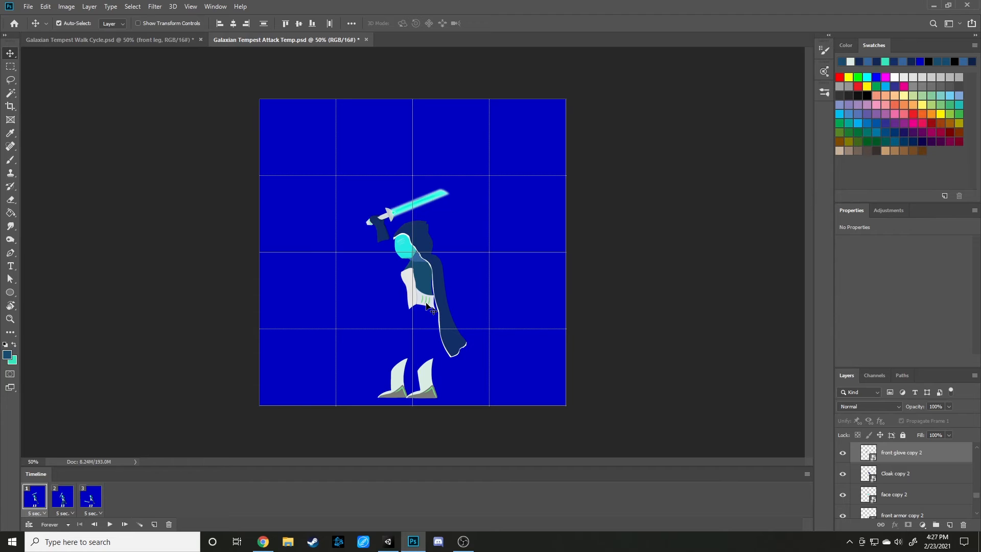
pyautogui.hotkey('ctrl', '+')
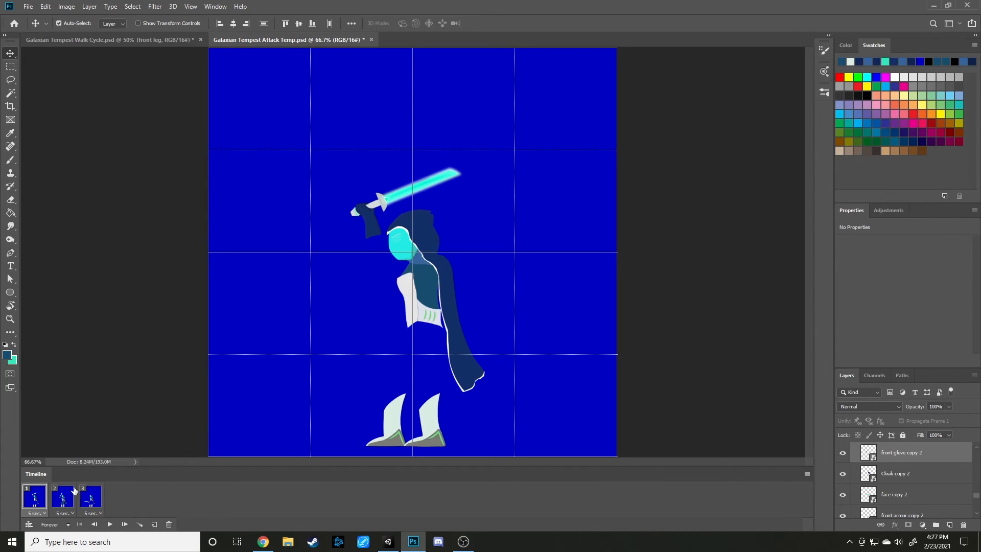
pyautogui.moveTo(370, 230); pyautogui.dragTo(372, 225)
# Rotate frame 1's cloak, face, front armor, side lights, side armor and upper torso layers together by about 9.7°.
pyautogui.click(402, 254)
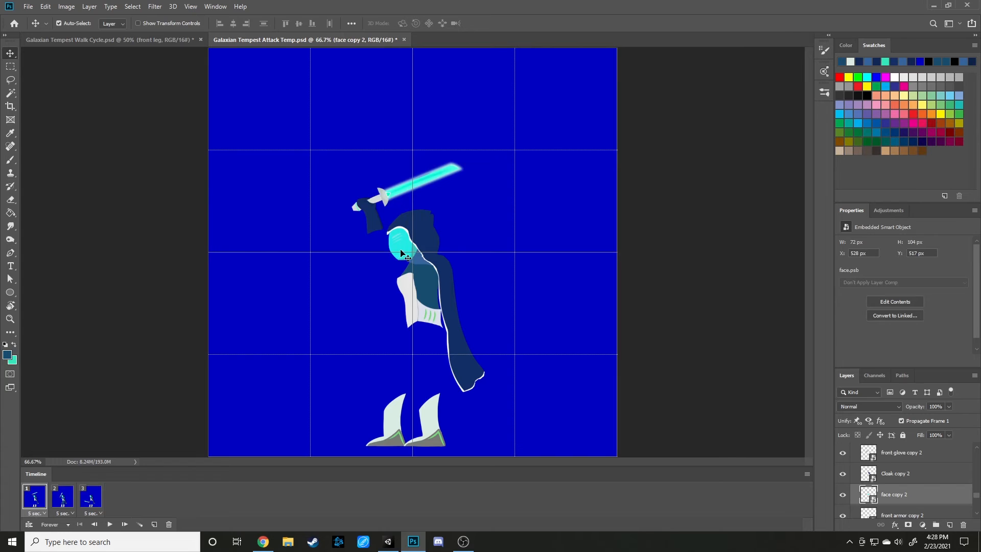
pyautogui.scroll(-1, 898, 498)
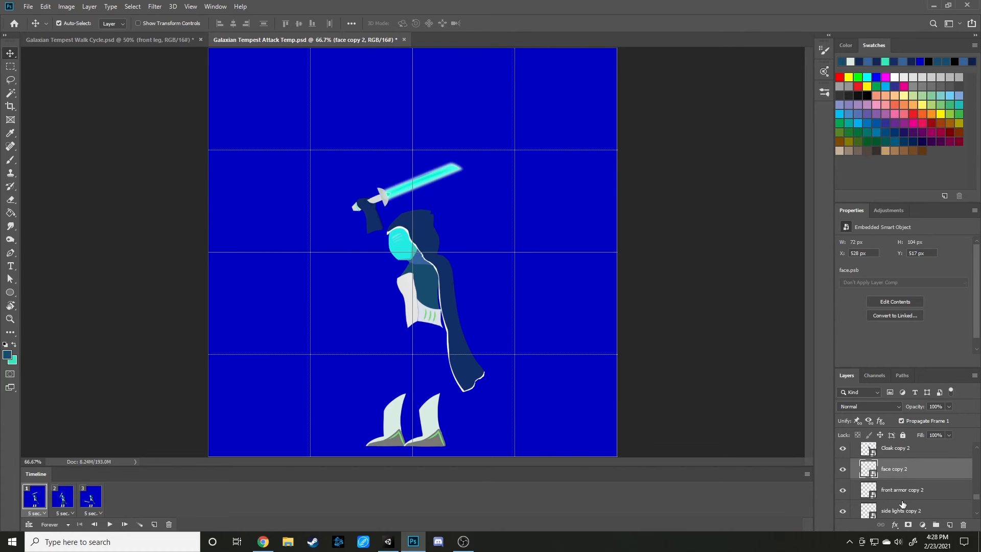
pyautogui.scroll(1, 902, 505)
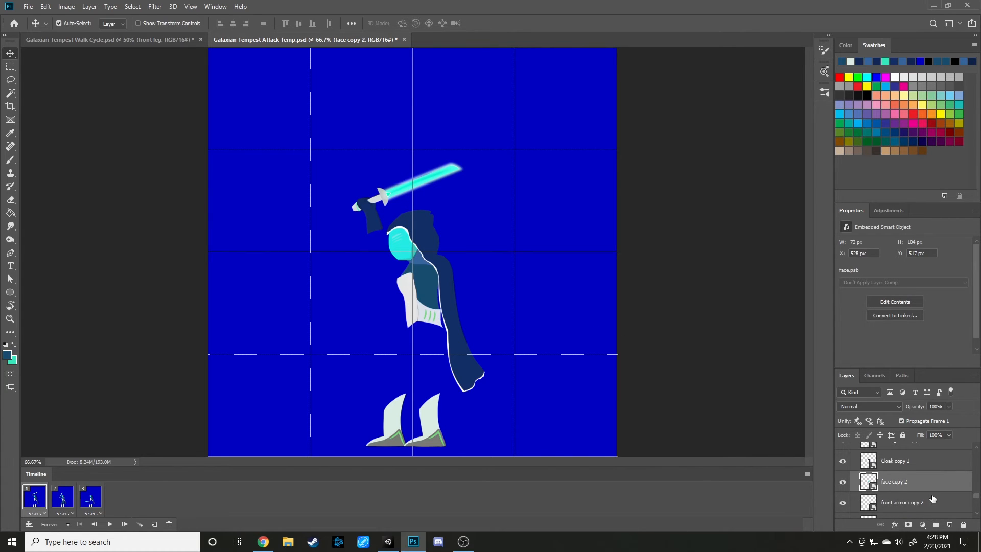
pyautogui.scroll(1, 900, 478)
pyautogui.click(899, 474)
pyautogui.scroll(-4, 915, 501)
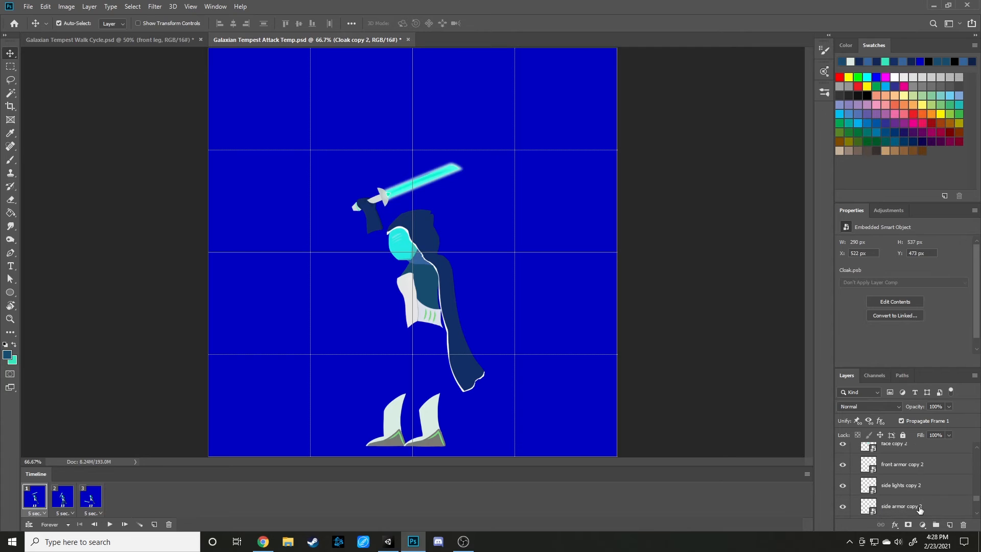
pyautogui.keyDown('shift'); pyautogui.click(907, 505); pyautogui.keyUp('shift')
pyautogui.scroll(-1, 915, 501)
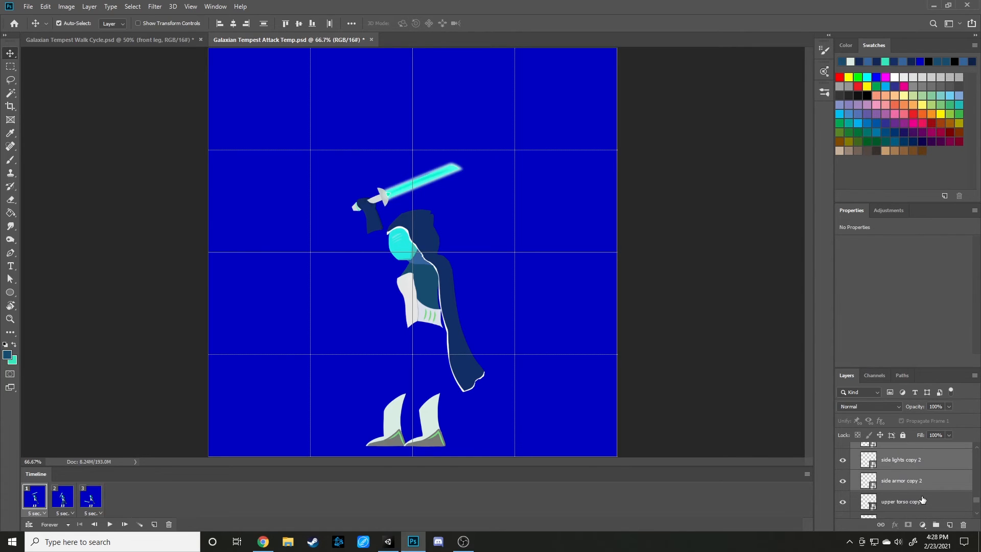
pyautogui.keyDown('shift'); pyautogui.click(905, 506); pyautogui.keyUp('shift')
pyautogui.scroll(-1, 906, 506)
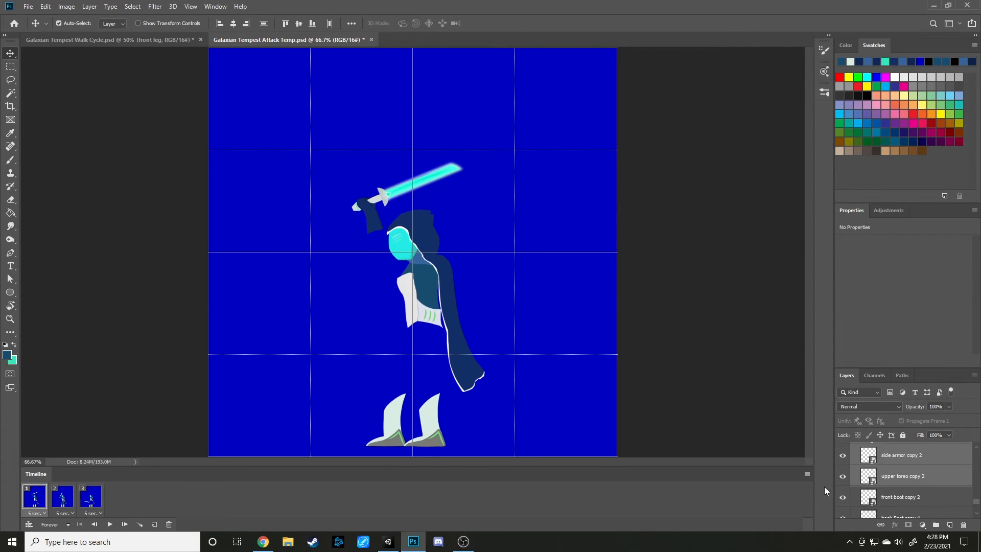
pyautogui.hotkey('ctrl', 't')
pyautogui.moveTo(493, 180); pyautogui.dragTo(512, 192)
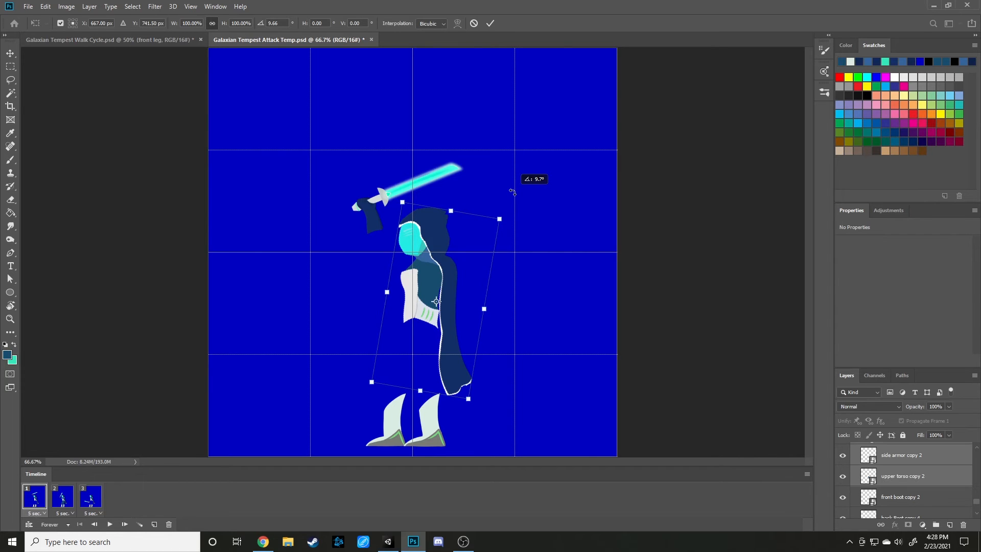
pyautogui.press('Return')
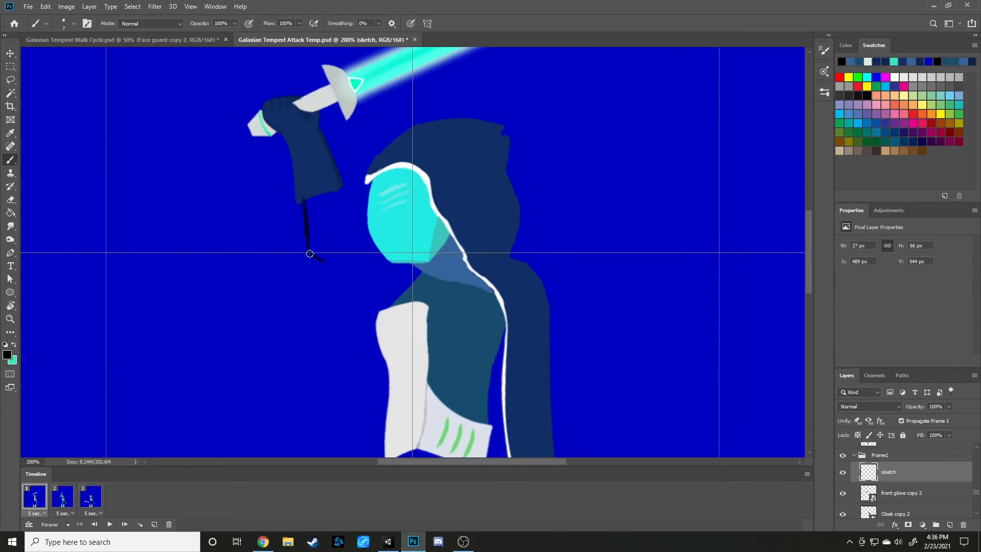
# Sketch the lower outline of frame 1's raised arm in black, from the glove past the elbow to the shoulder.
pyautogui.moveTo(309, 254)
pyautogui.mouseDown()
pyautogui.moveTo(388, 314)
pyautogui.moveTo(344, 289)
pyautogui.mouseUp()
pyautogui.moveTo(410, 321); pyautogui.dragTo(446, 336)
pyautogui.moveTo(480, 284)
pyautogui.mouseDown()
pyautogui.moveTo(493, 331)
pyautogui.moveTo(419, 332)
pyautogui.moveTo(445, 346)
pyautogui.moveTo(348, 283)
pyautogui.mouseUp()
pyautogui.press('e')
pyautogui.press('b')
pyautogui.press('e')
pyautogui.moveTo(399, 322); pyautogui.dragTo(305, 259)
pyautogui.press('b')
pyautogui.moveTo(484, 288); pyautogui.dragTo(377, 262)
pyautogui.hotkey('ctrl', 'z')
pyautogui.moveTo(313, 261); pyautogui.dragTo(396, 315)
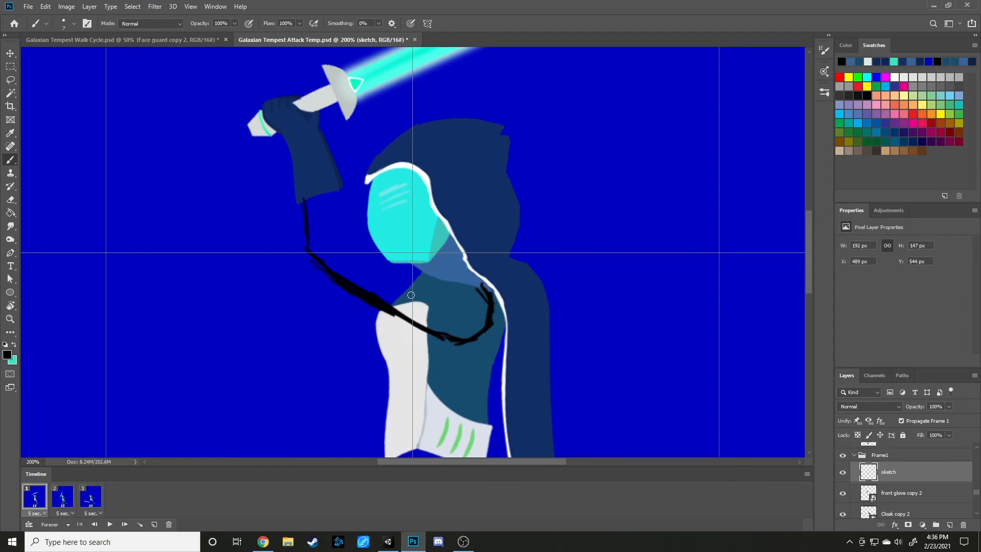
# Show the rulers and sketch the upper outline of frame 1's raised arm, erasing and redrawing uneven parts.
pyautogui.hotkey('ctrl', 'r')
pyautogui.click(47, 7)
pyautogui.click(47, 17)
pyautogui.moveTo(494, 301)
pyautogui.mouseDown()
pyautogui.moveTo(444, 285)
pyautogui.moveTo(477, 286)
pyautogui.moveTo(430, 285)
pyautogui.moveTo(376, 257)
pyautogui.mouseUp()
pyautogui.hotkey('ctrl', 'z')
pyautogui.moveTo(437, 277); pyautogui.dragTo(372, 261)
pyautogui.moveTo(342, 194)
pyautogui.mouseDown()
pyautogui.moveTo(354, 236)
pyautogui.moveTo(401, 267)
pyautogui.mouseUp()
pyautogui.moveTo(356, 245)
pyautogui.mouseDown()
pyautogui.moveTo(374, 255)
pyautogui.moveTo(370, 242)
pyautogui.moveTo(355, 243)
pyautogui.moveTo(364, 249)
pyautogui.mouseUp()
pyautogui.press('e')
pyautogui.press('b')
pyautogui.press('e')
pyautogui.moveTo(373, 245); pyautogui.dragTo(364, 238)
pyautogui.moveTo(415, 292); pyautogui.dragTo(371, 257)
pyautogui.moveTo(427, 268); pyautogui.dragTo(396, 261)
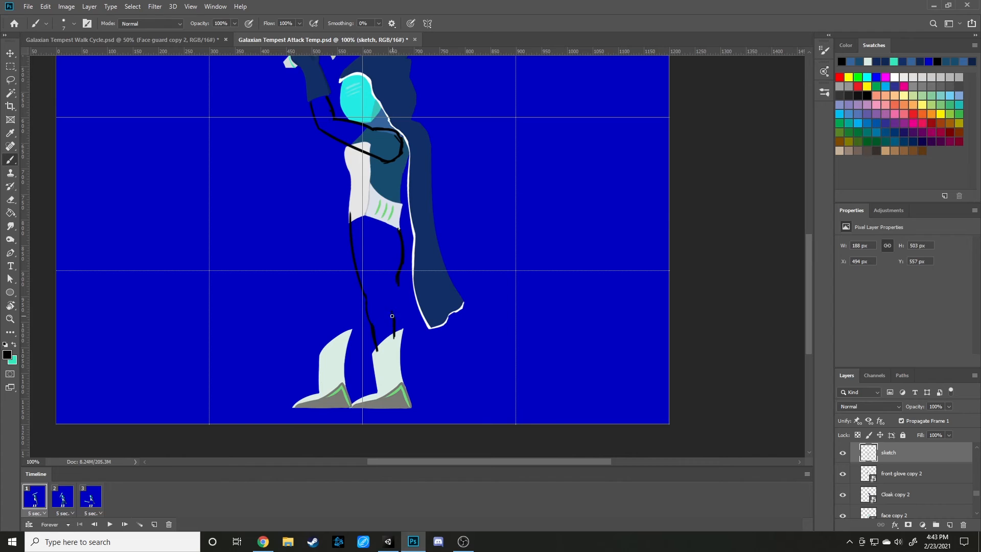
# Clean up the ends of the front leg's sketch lines where they meet the boot in frame 1.
pyautogui.press('e')
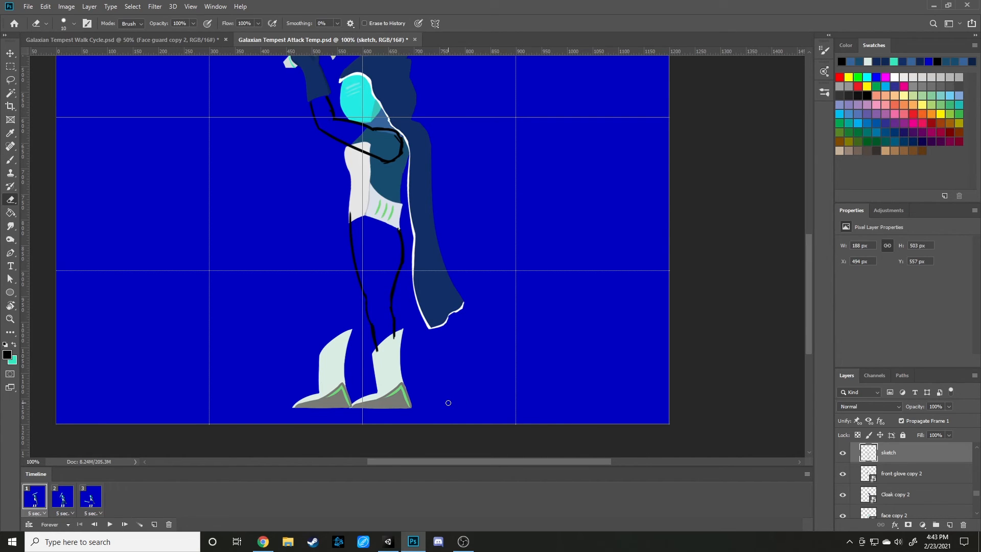
pyautogui.moveTo(375, 356); pyautogui.dragTo(370, 327)
pyautogui.press('b')
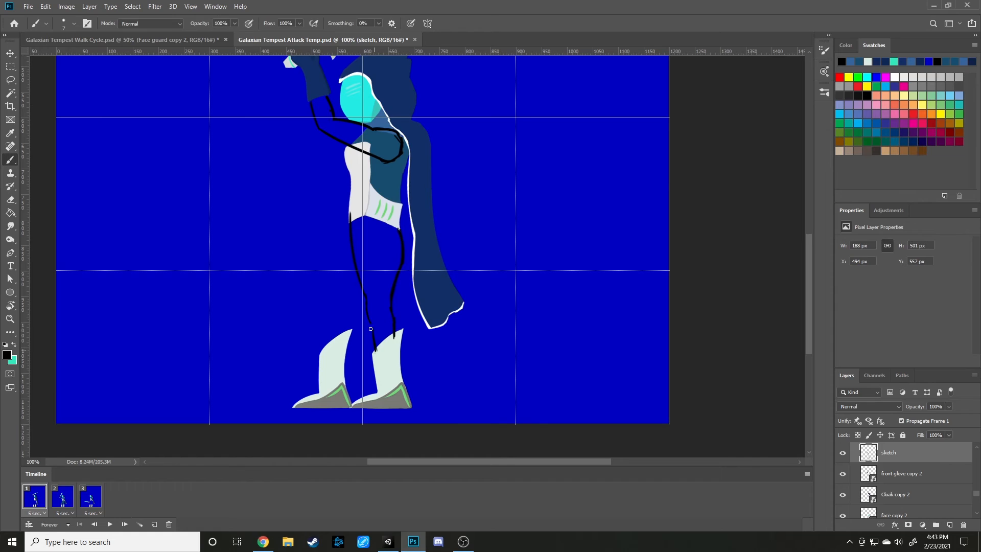
pyautogui.press('e')
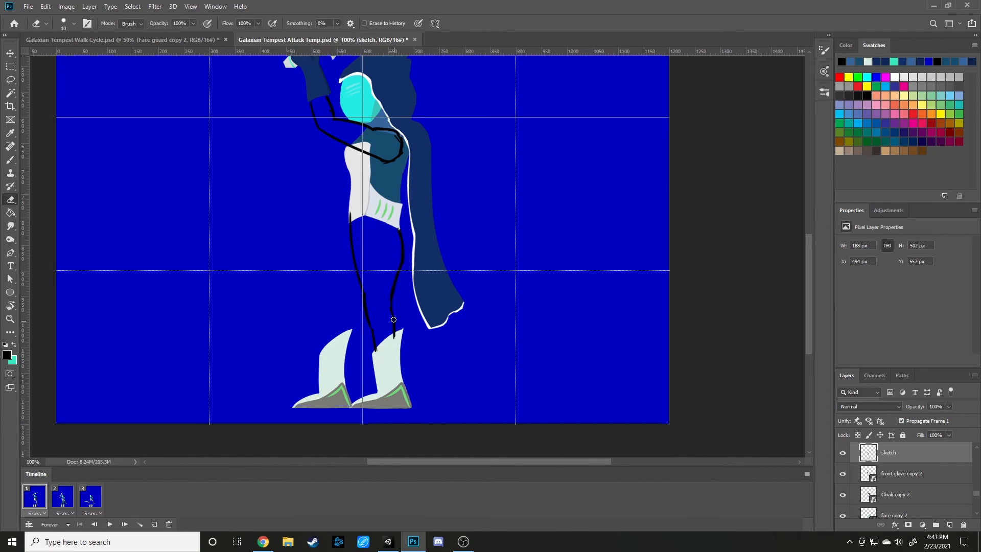
pyautogui.moveTo(395, 339); pyautogui.dragTo(393, 318)
pyautogui.press('b')
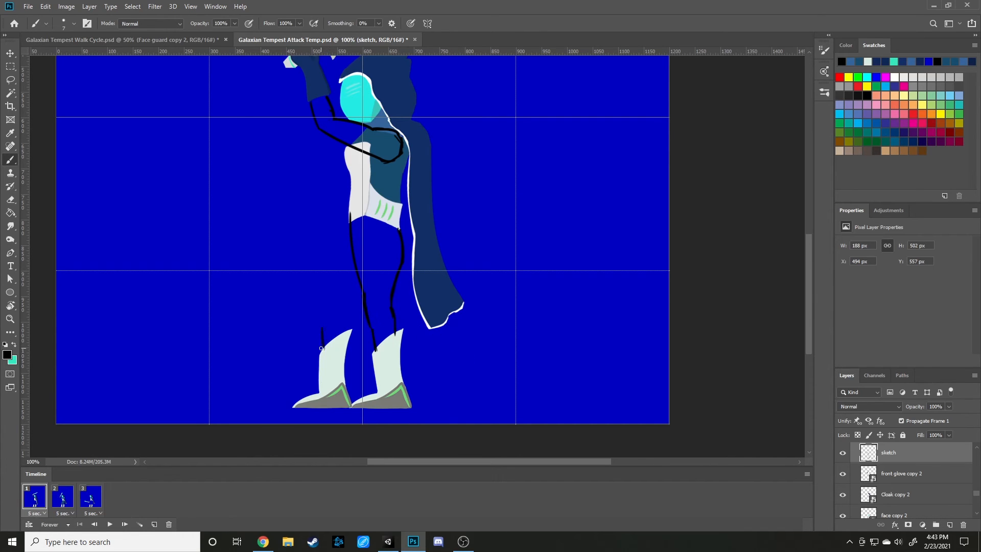
# Sketch the other leg's outline from the waist to its boot in frame 1 and trim the line ends.
pyautogui.moveTo(349, 223); pyautogui.dragTo(323, 307)
pyautogui.press('e')
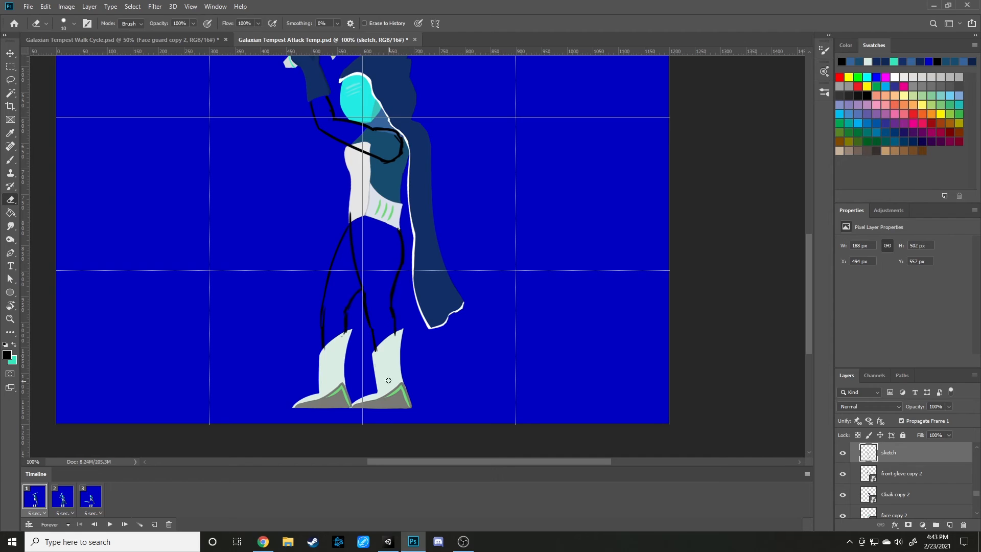
pyautogui.press('b')
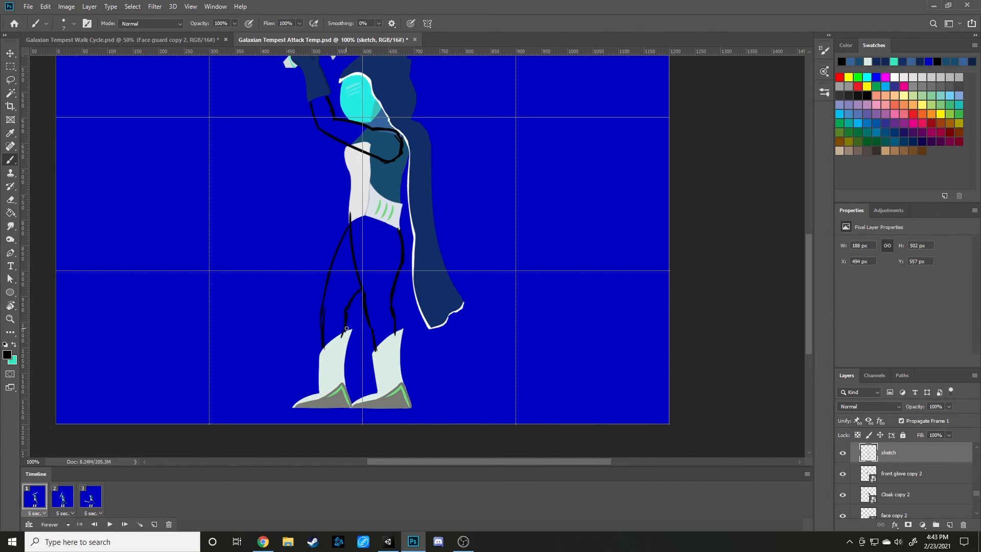
pyautogui.press('e')
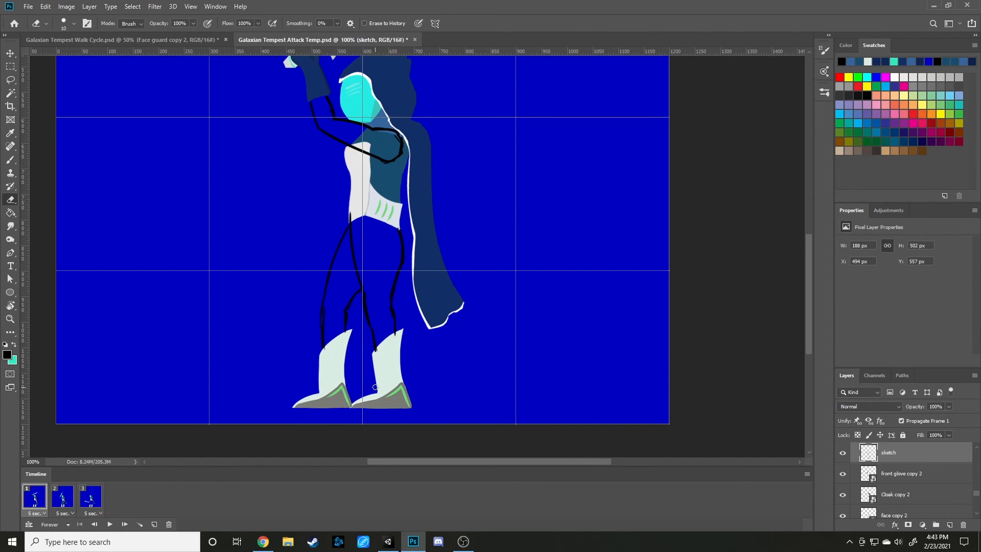
pyautogui.press('e')
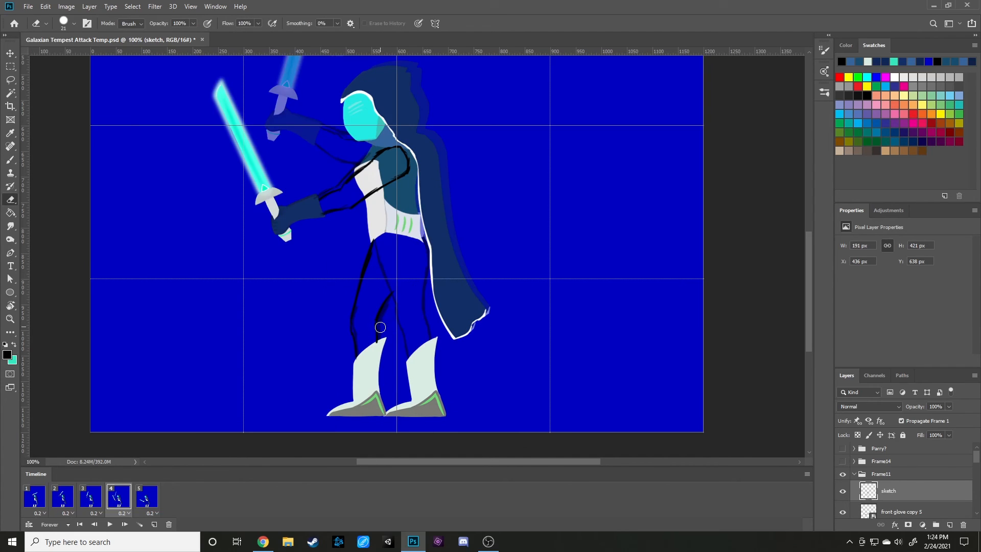
pyautogui.press('b')
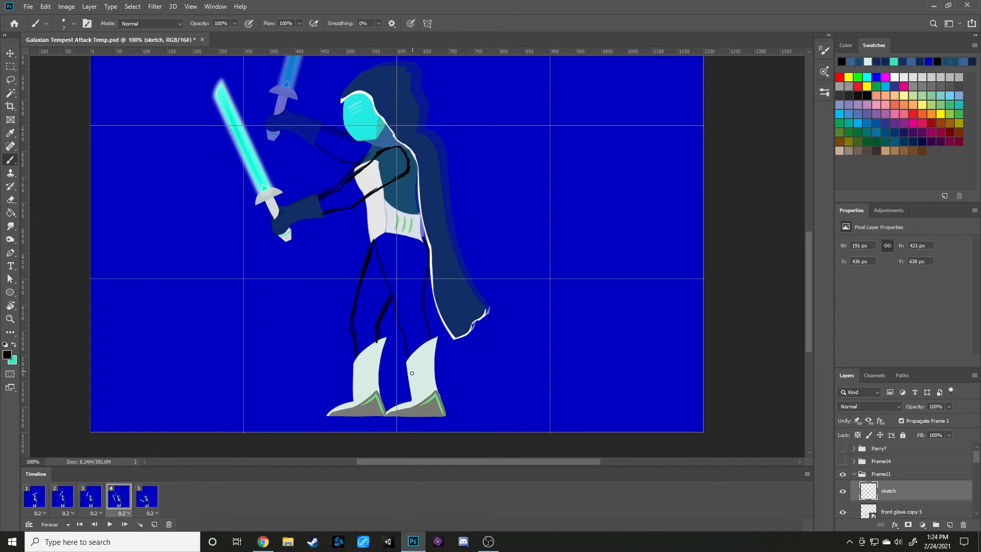
# Flip back and forth between frames 4 and 5 of the attack animation to compare the character's sword-swing poses.
pyautogui.click(143, 498)
pyautogui.click(128, 497)
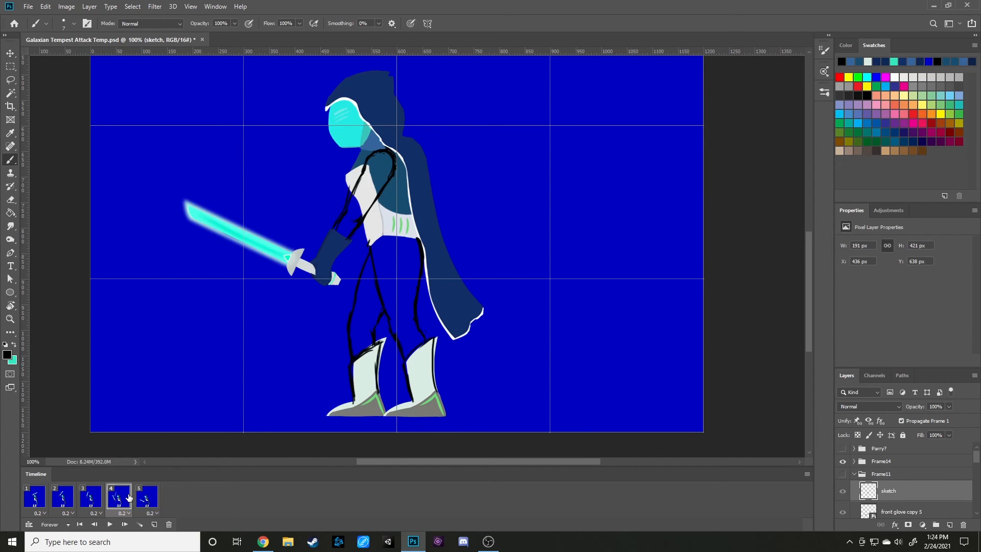
pyautogui.click(149, 497)
pyautogui.click(101, 495)
pyautogui.click(127, 498)
pyautogui.click(144, 496)
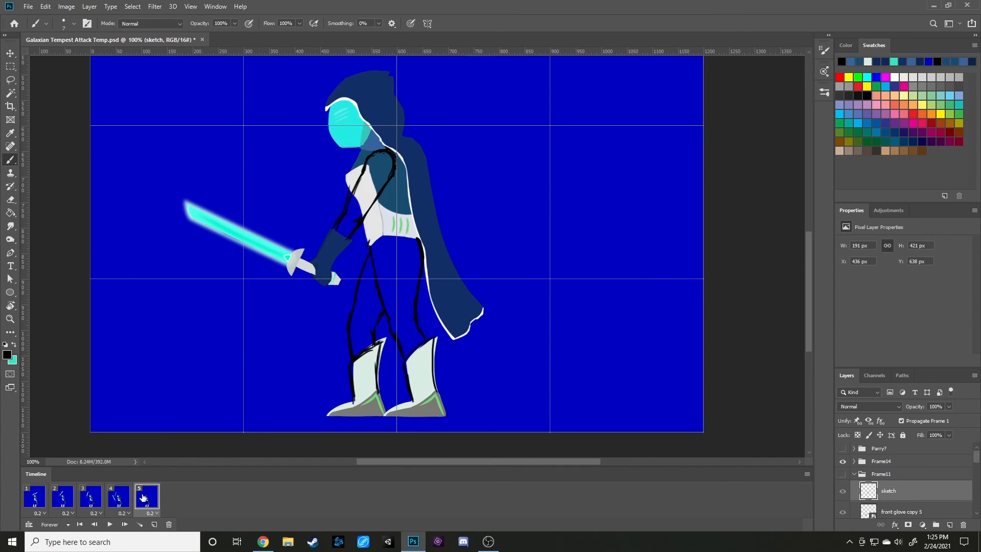
pyautogui.click(123, 499)
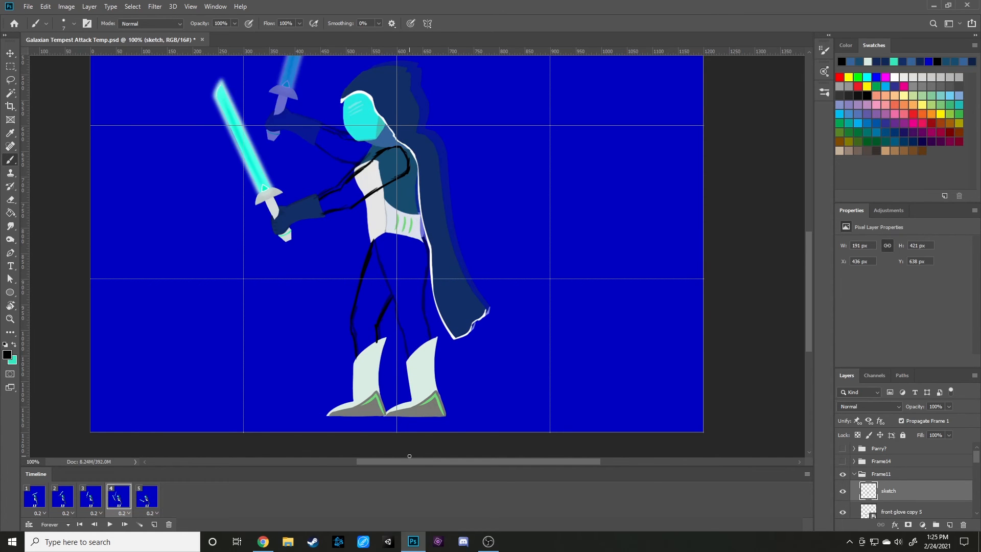
pyautogui.click(145, 497)
pyautogui.click(129, 503)
pyautogui.click(143, 498)
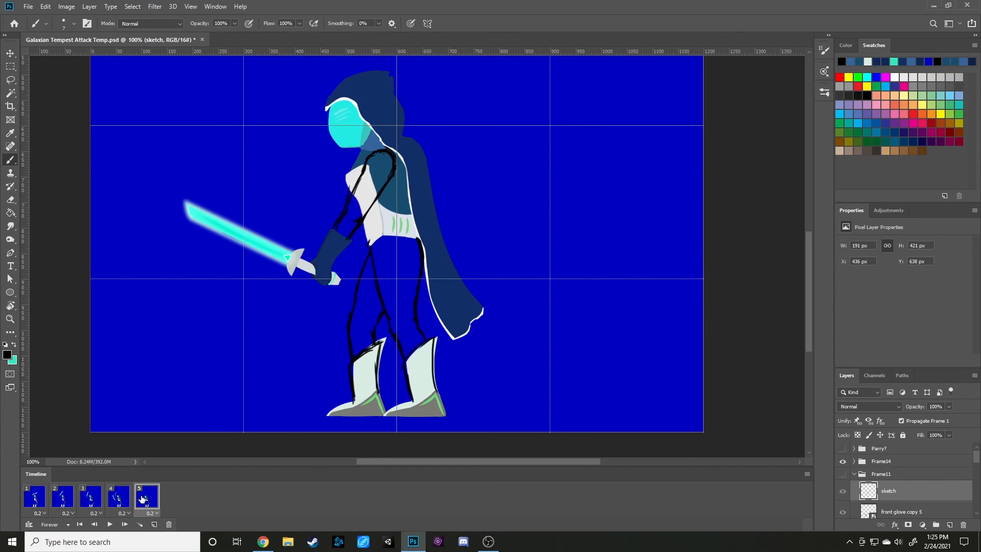
pyautogui.click(121, 501)
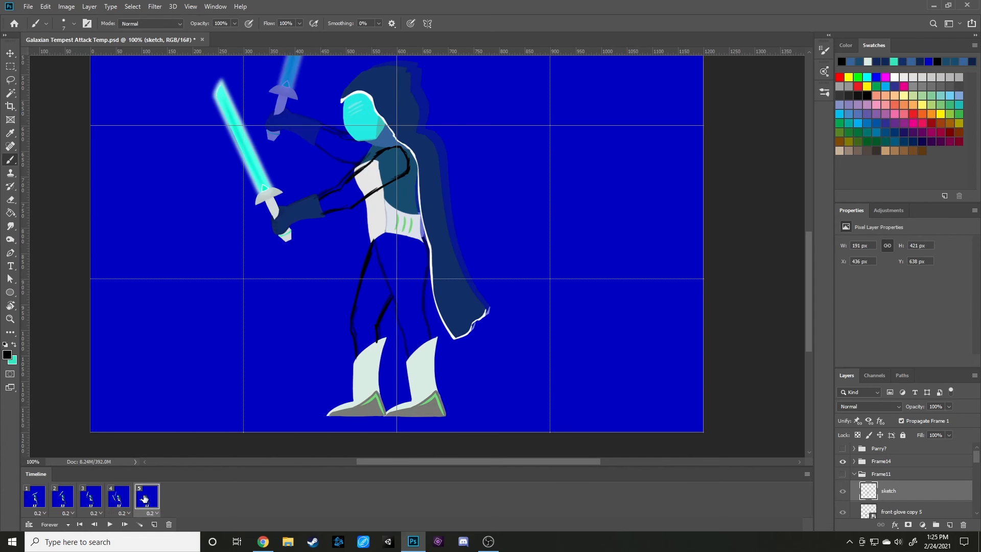
pyautogui.click(145, 499)
pyautogui.click(120, 502)
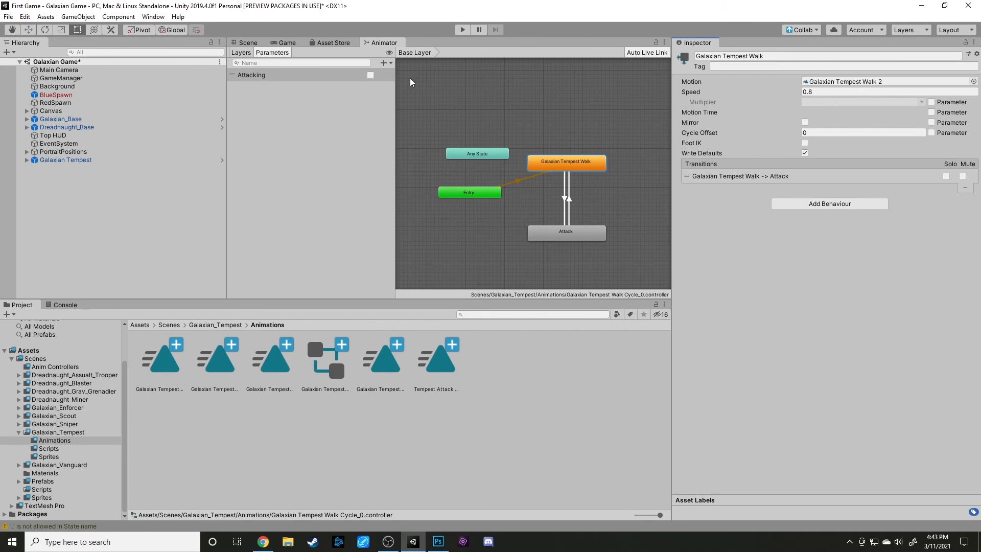
# Switch to Unity and run the game to test the Galaxian Tempest's walk and attack animations.
pyautogui.click(462, 30)
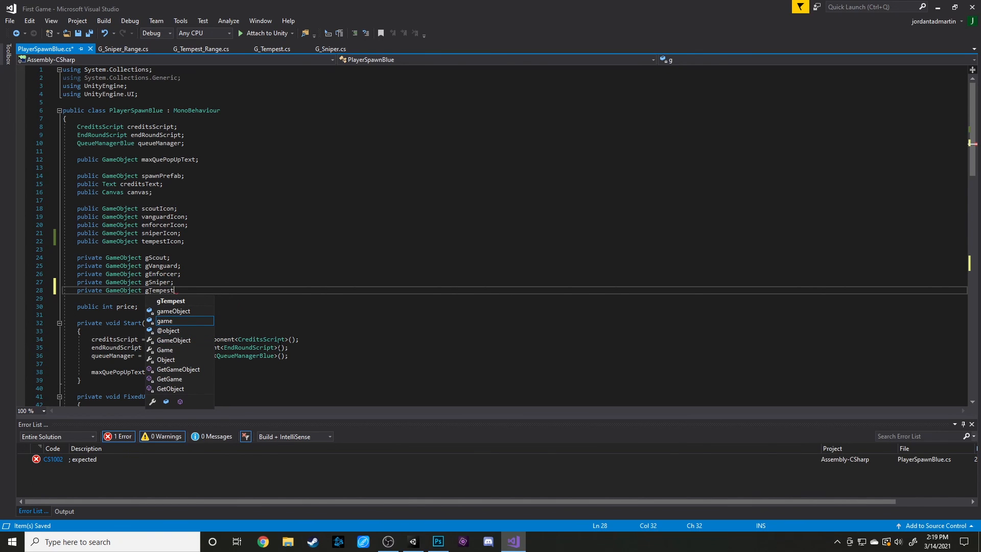
# Switch to Visual Studio and complete the private GameObject gTempest declaration in PlayerSpawnBlue.cs.
pyautogui.write(';')
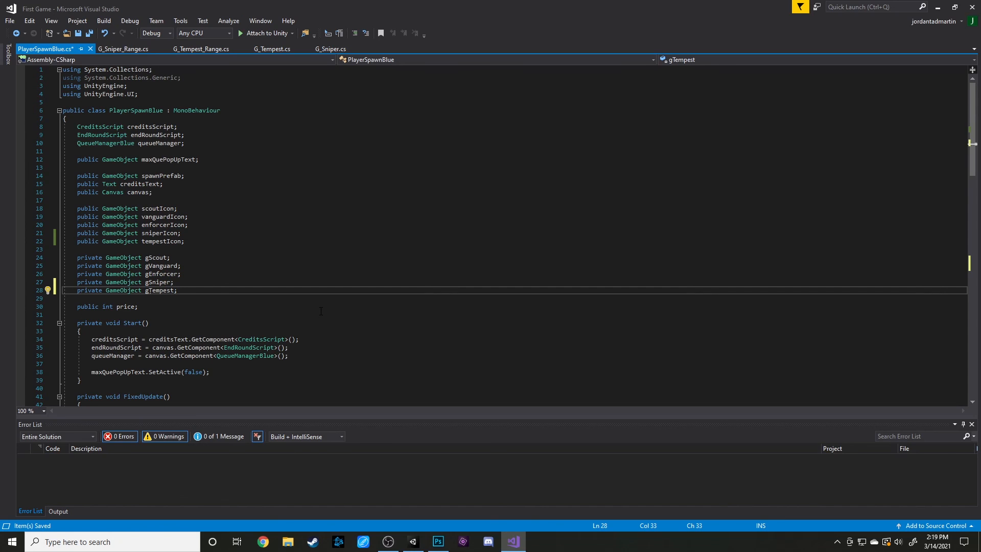
# In the "Galaxian Tempest" if block, assign gTempest an Instantiate call with tempestIcon and queueManager's portraitPositions.
pyautogui.scroll(-19, 321, 312)
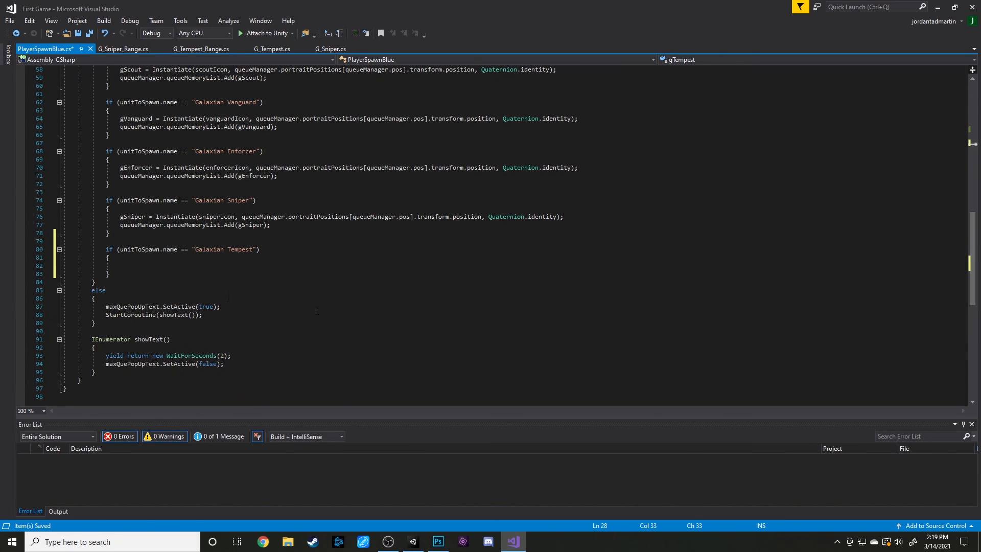
pyautogui.click(136, 266)
pyautogui.scroll(2, 284, 312)
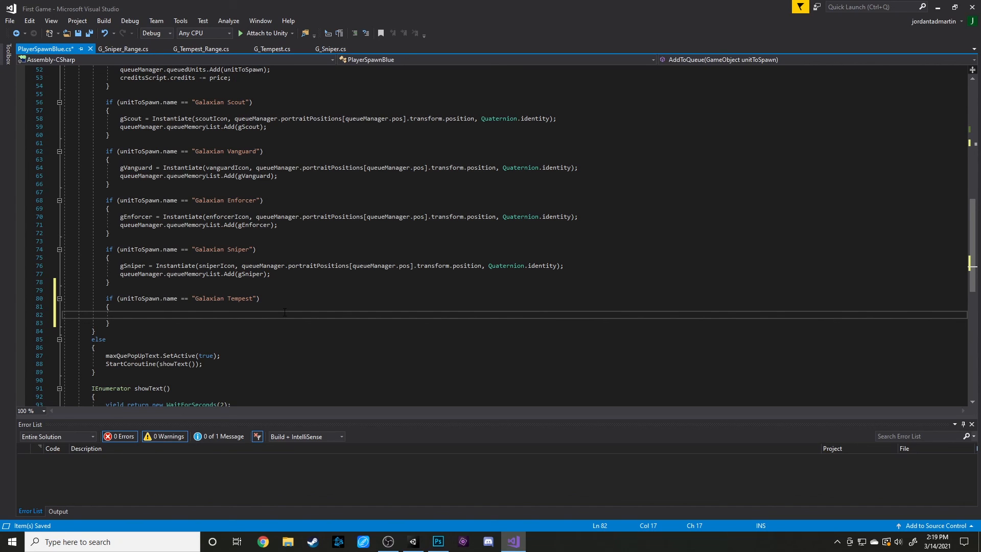
pyautogui.write('gTem')
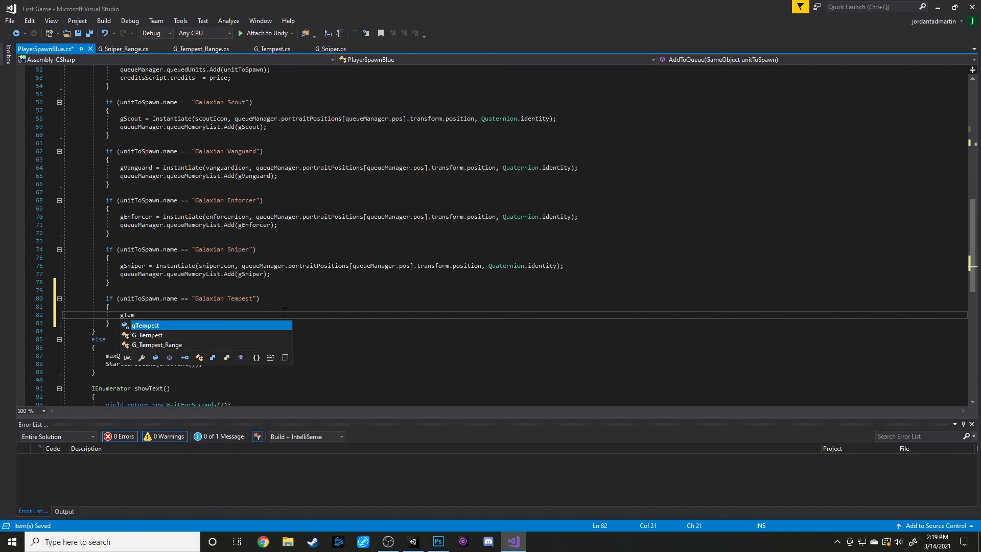
pyautogui.write('pest = In')
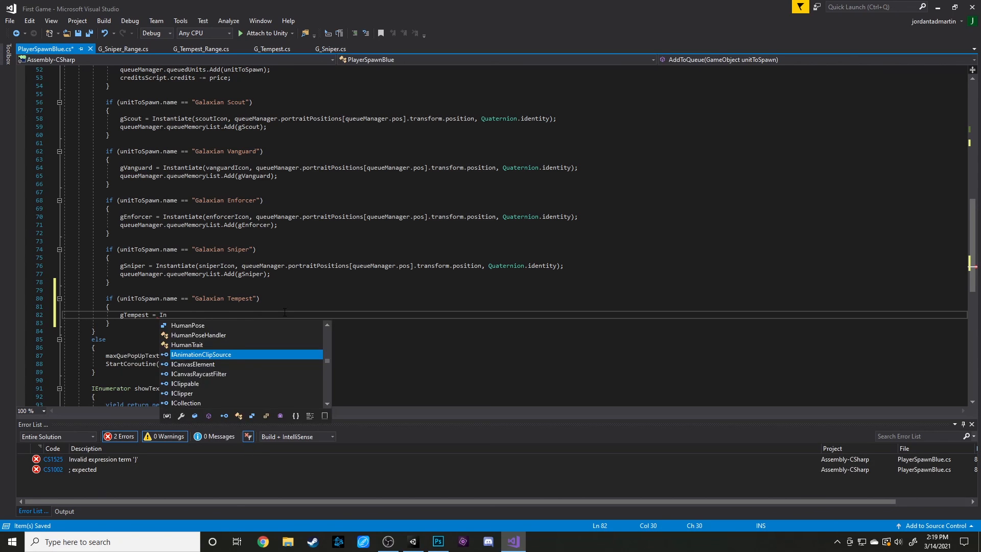
pyautogui.write('stantiate(')
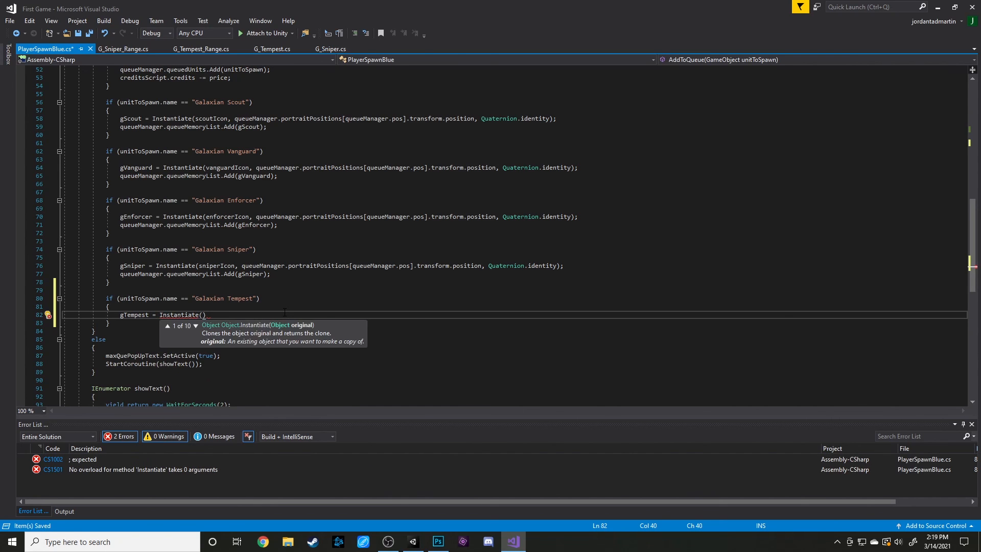
pyautogui.write('tempest')
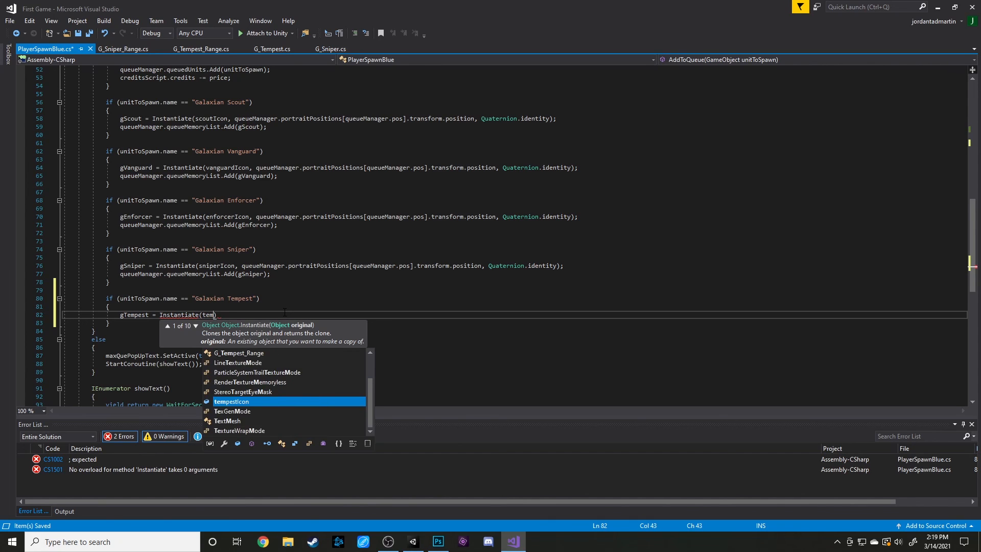
pyautogui.write('Icon')
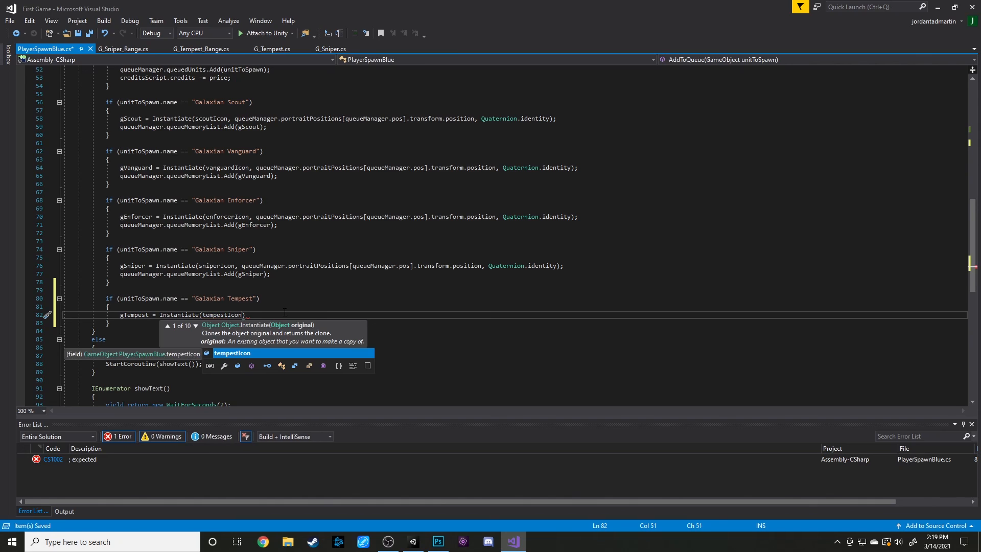
pyautogui.write(', que')
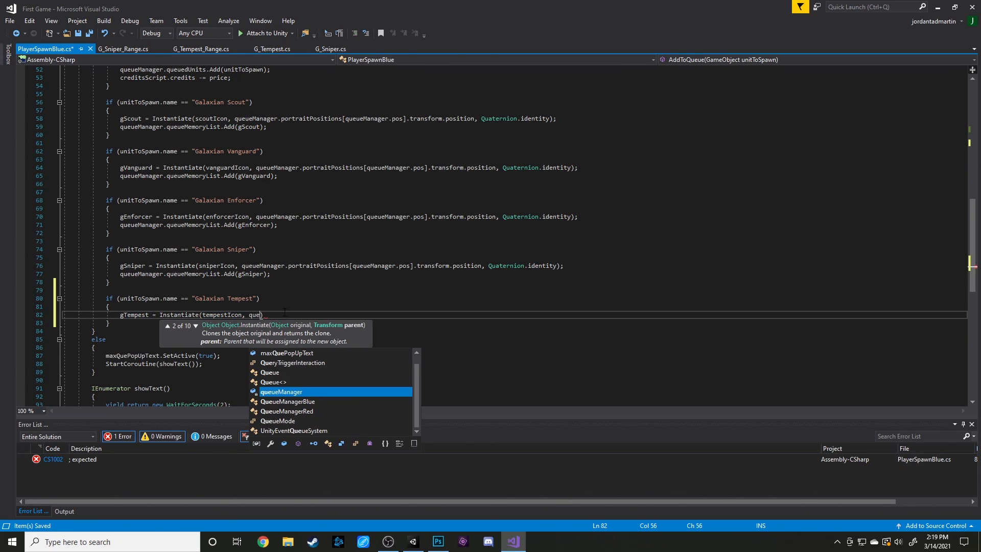
pyautogui.write('ueManager')
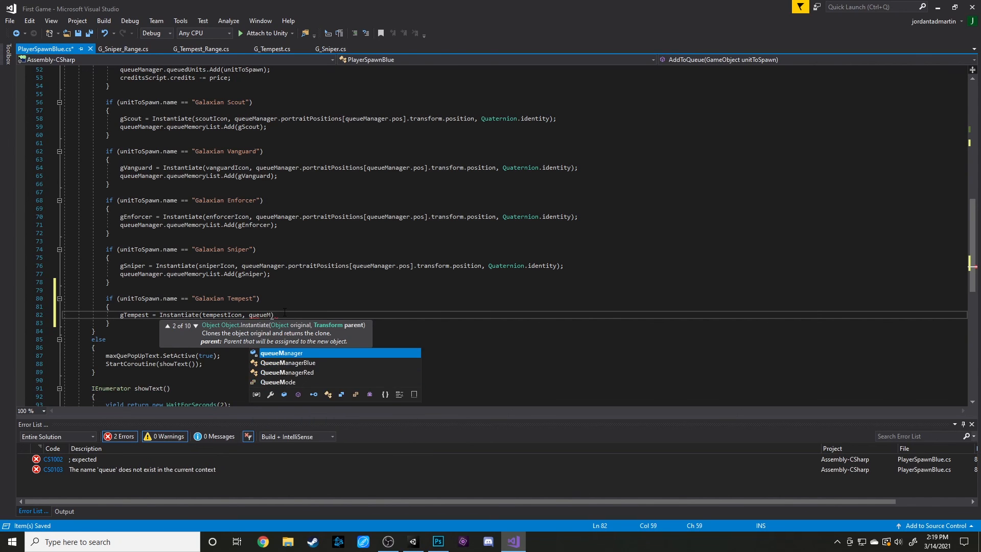
pyautogui.write('.portrait')
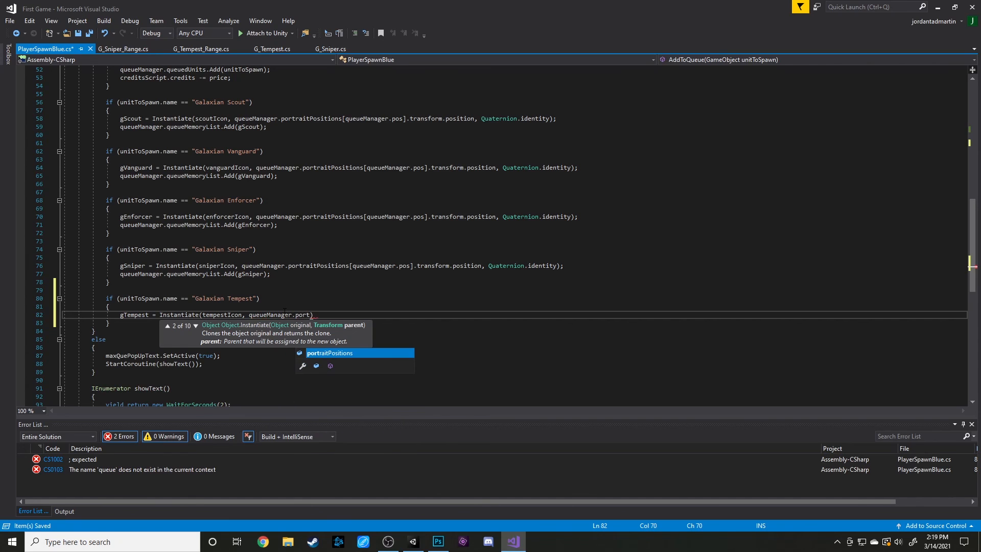